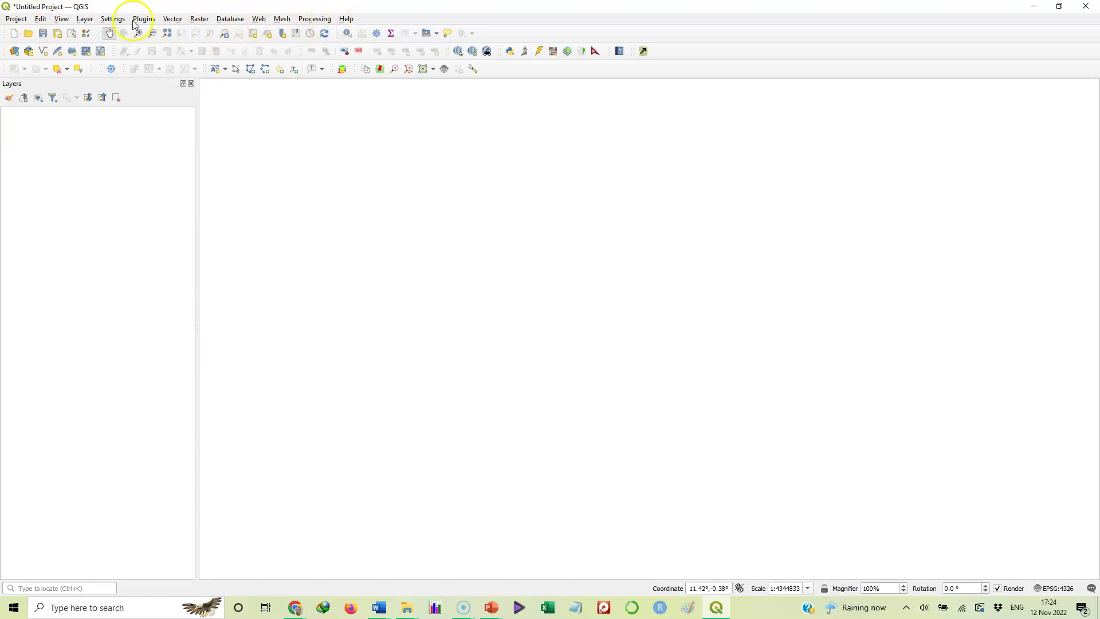
left_click(17, 19)
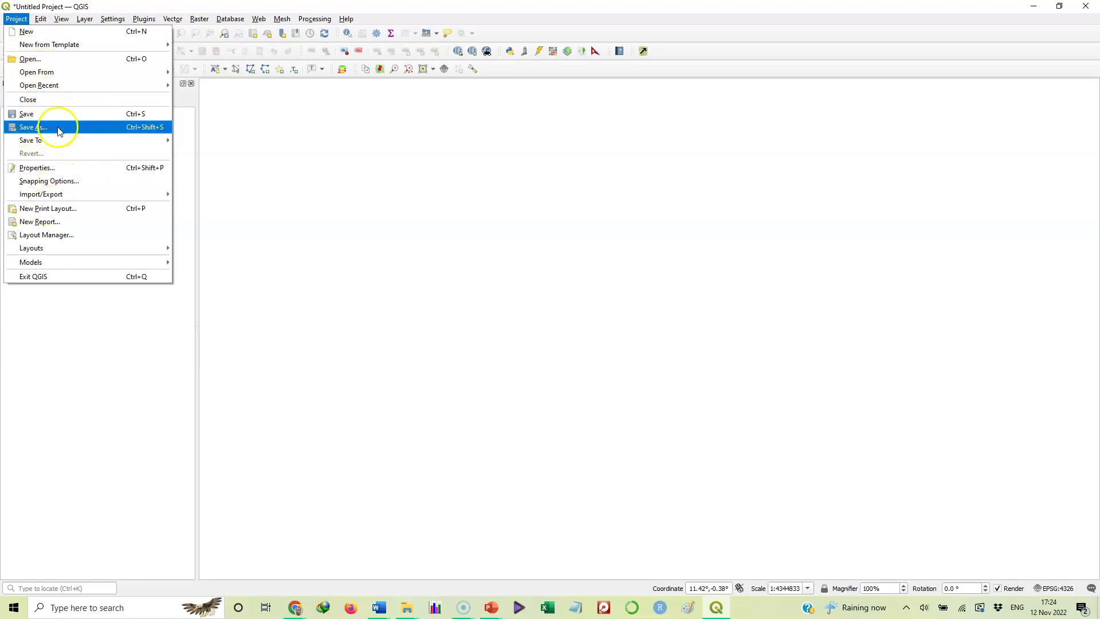
left_click(39, 20)
left_click(40, 20)
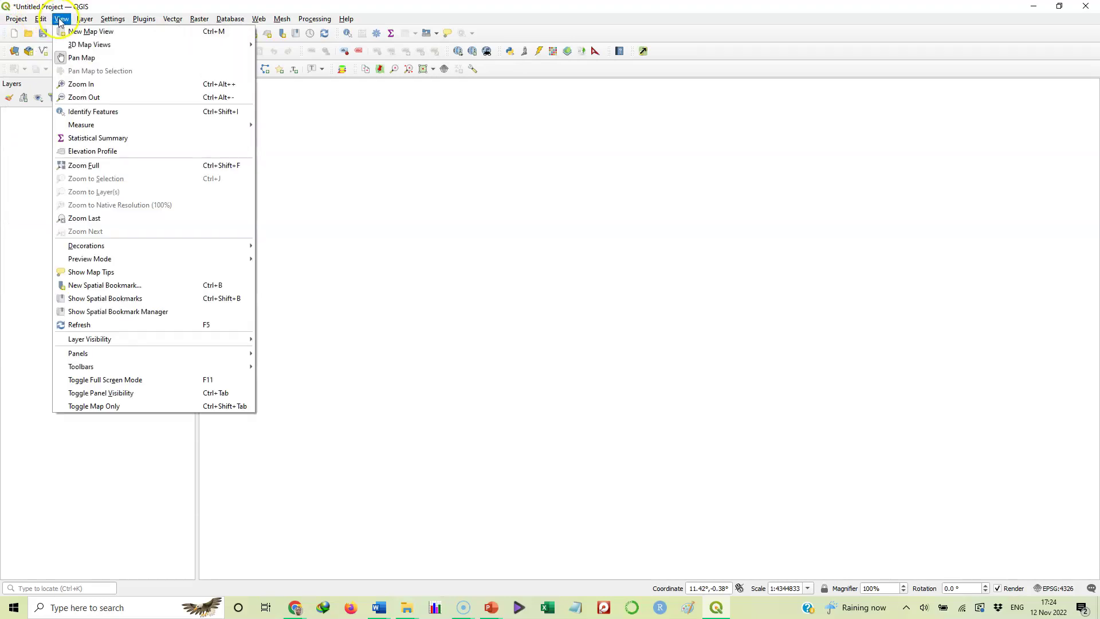
left_click(85, 21)
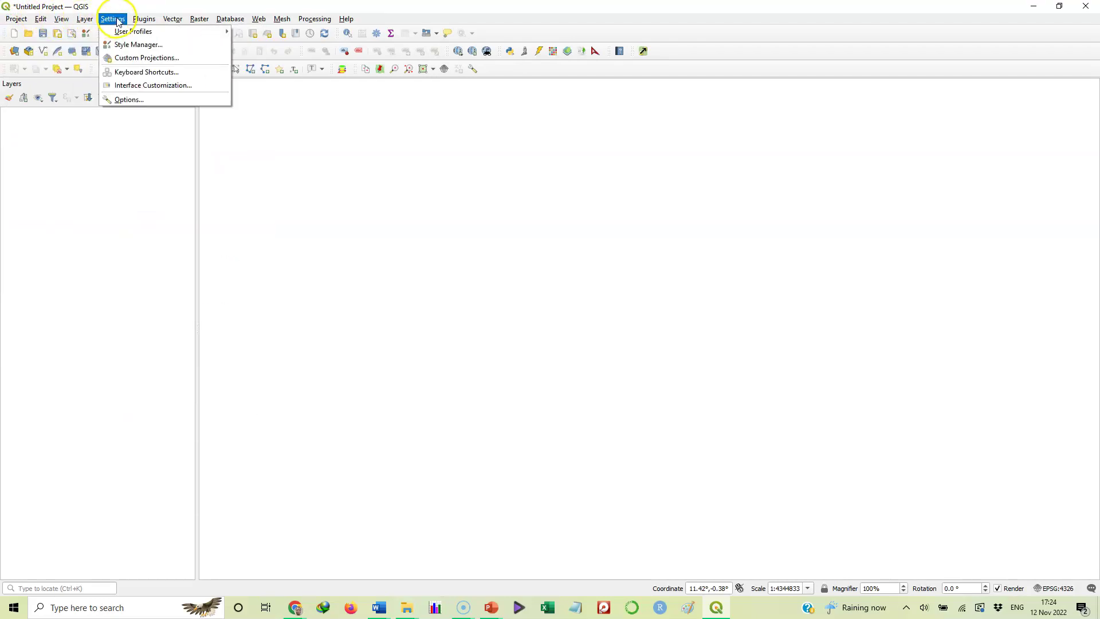
mouse_move(281, 21)
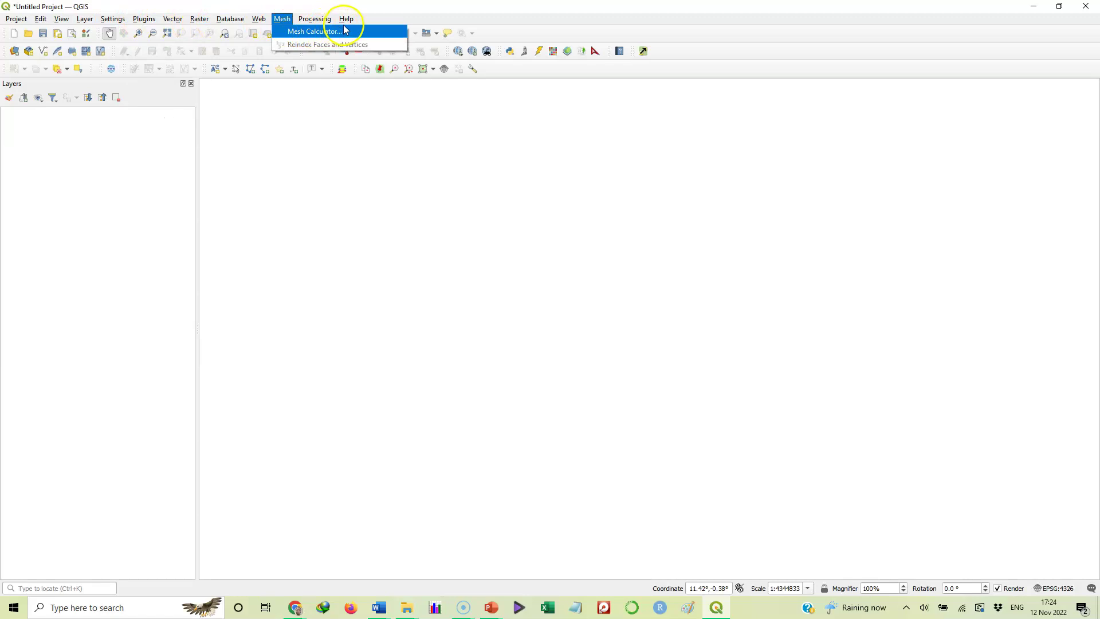
mouse_move(348, 21)
mouse_move(113, 19)
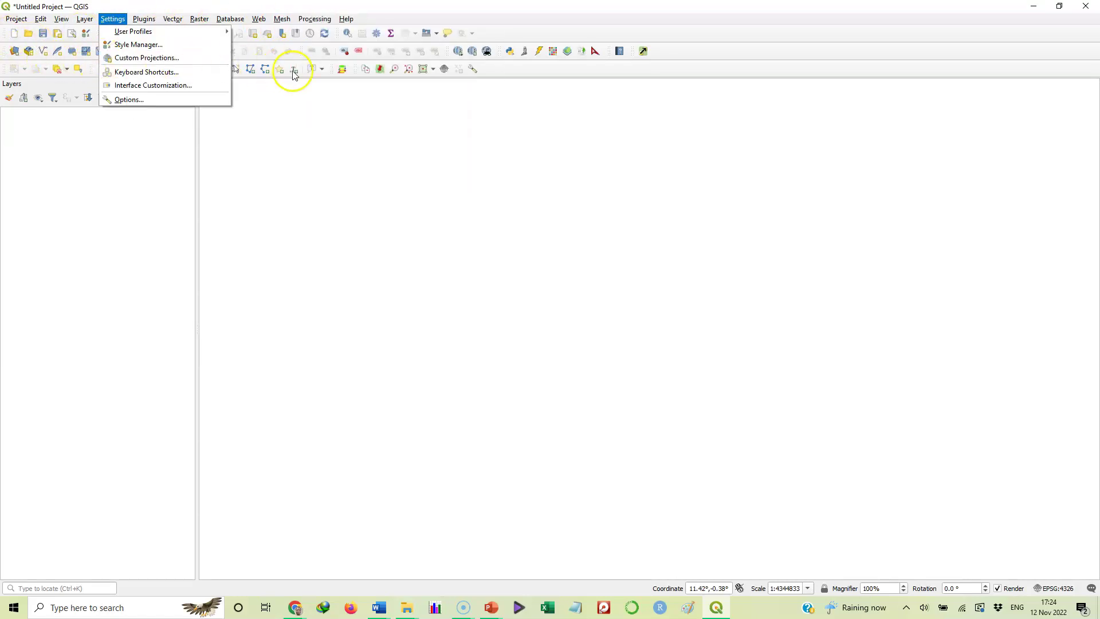
left_click(274, 124)
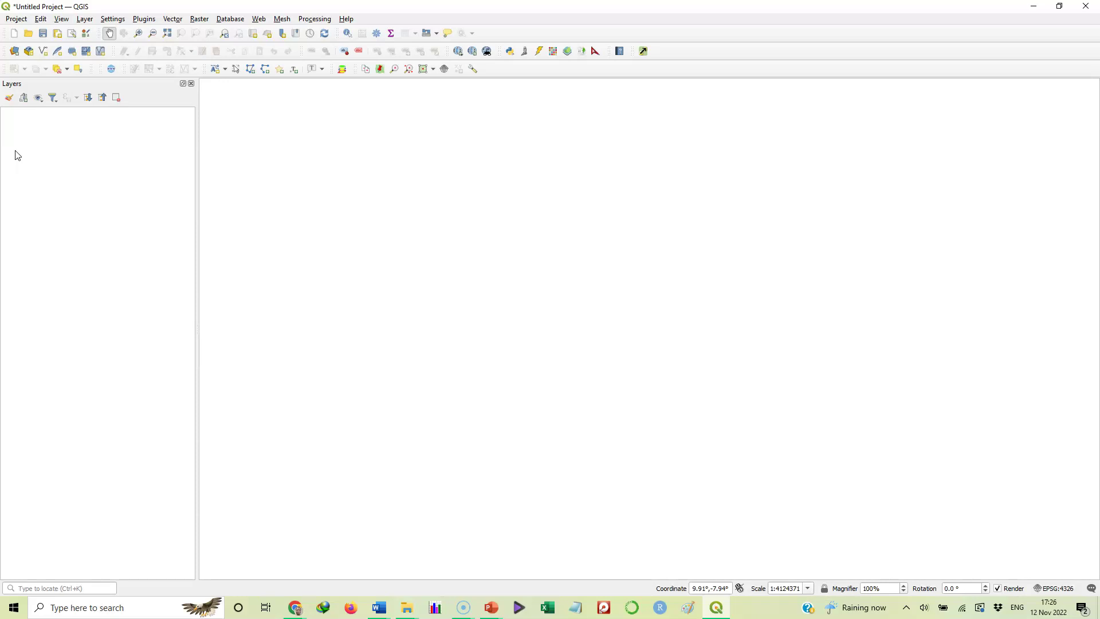
left_click(85, 21)
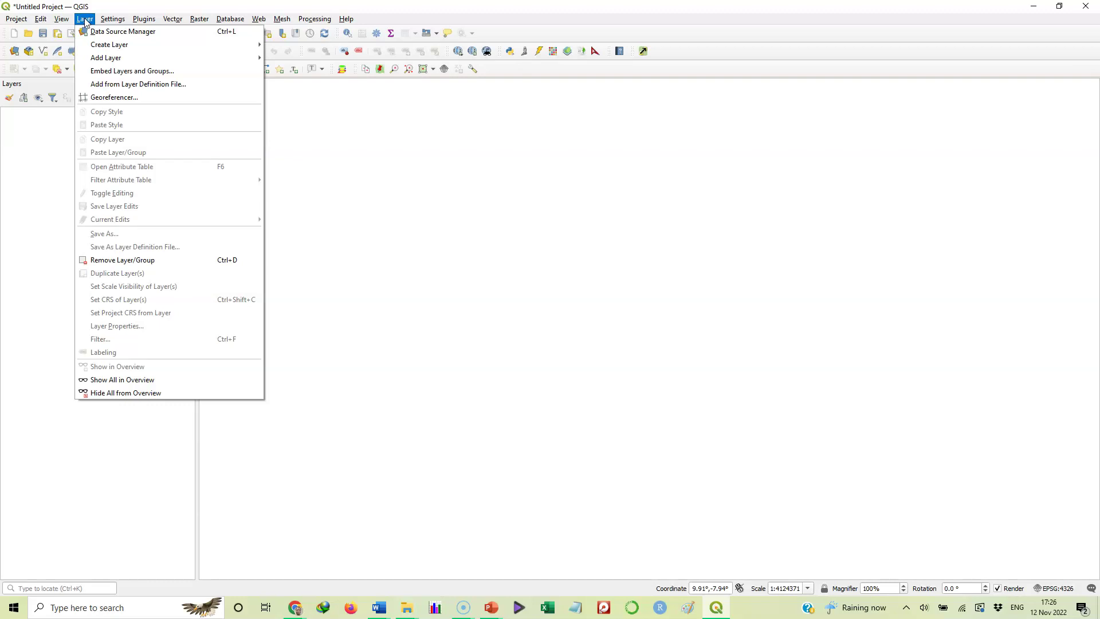
mouse_move(107, 60)
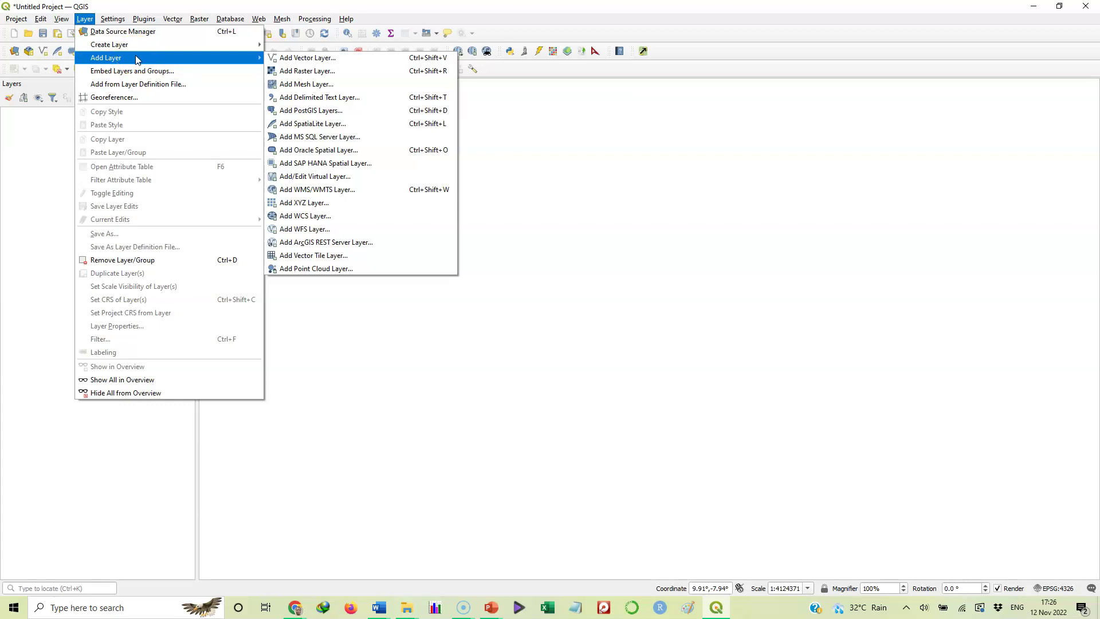
left_click(166, 61)
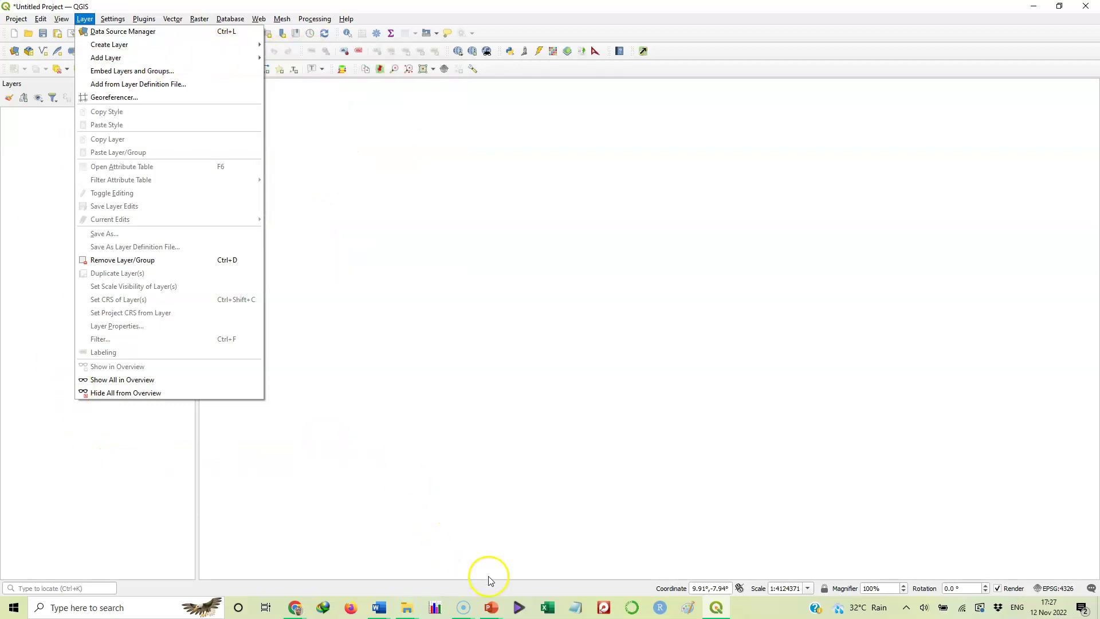
Step: Switch to File Explorer and examine the files inside the extracted NGA_rds and NGA_adm folders
left_click(407, 610)
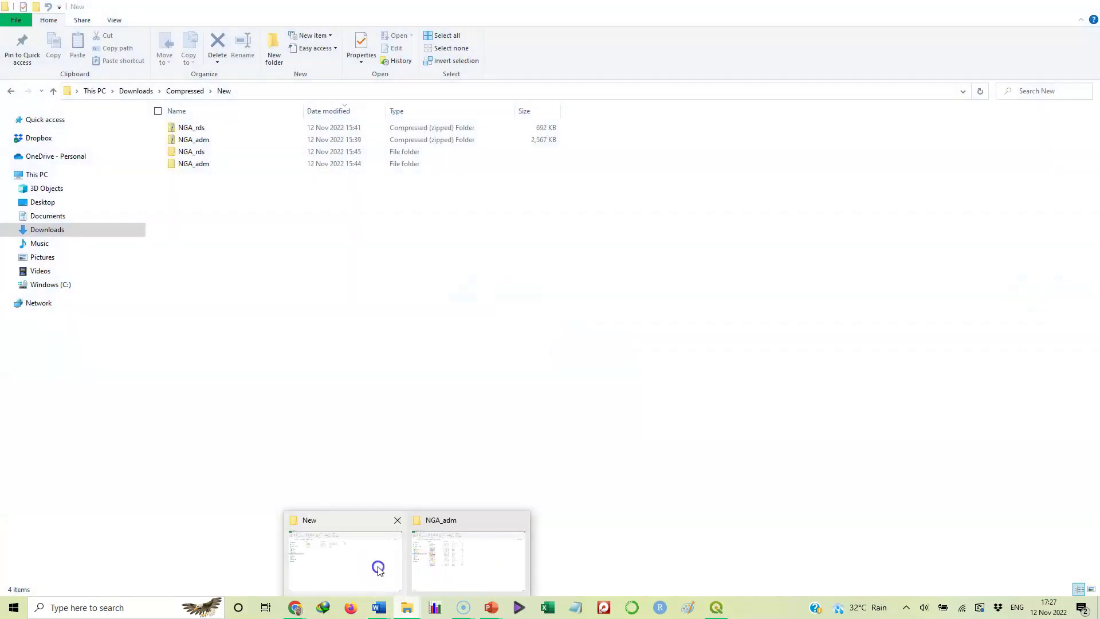
left_click(375, 563)
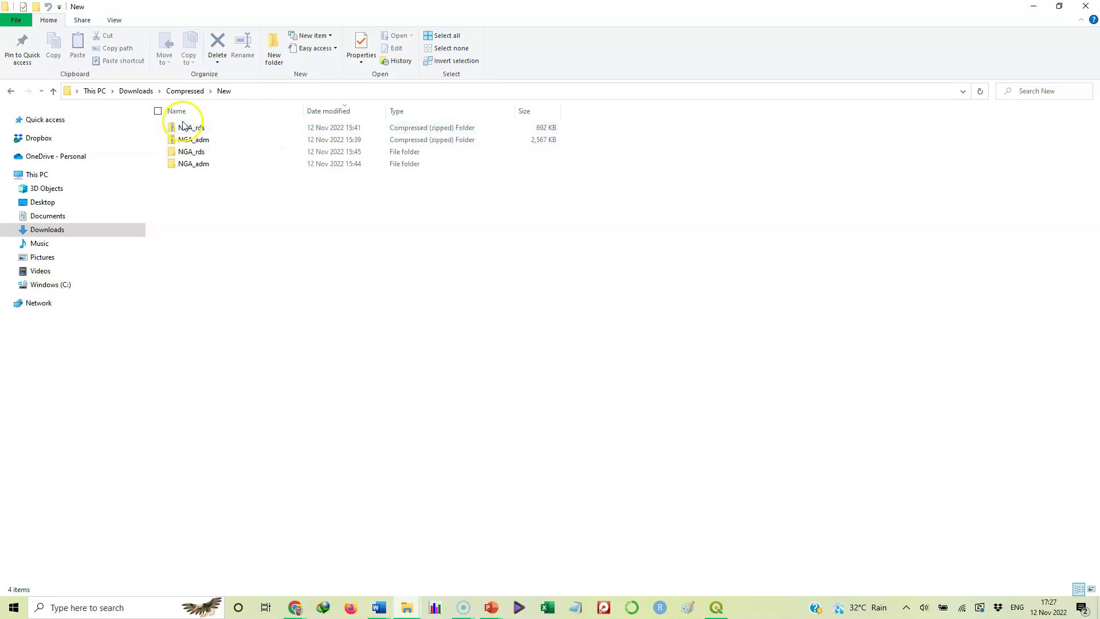
double_click(193, 152)
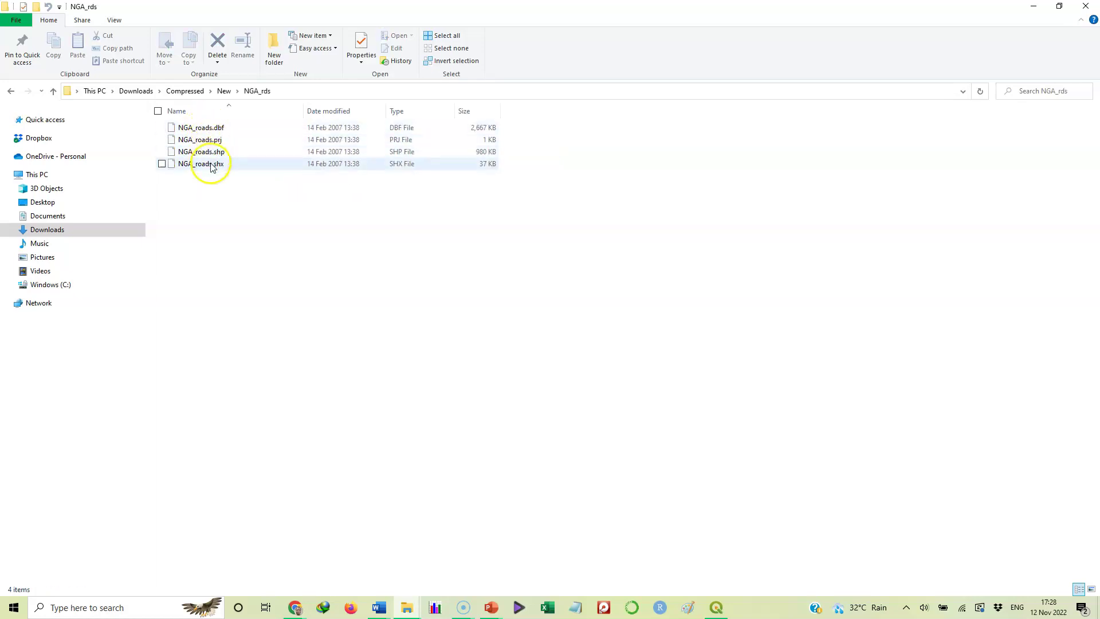
left_click(237, 91)
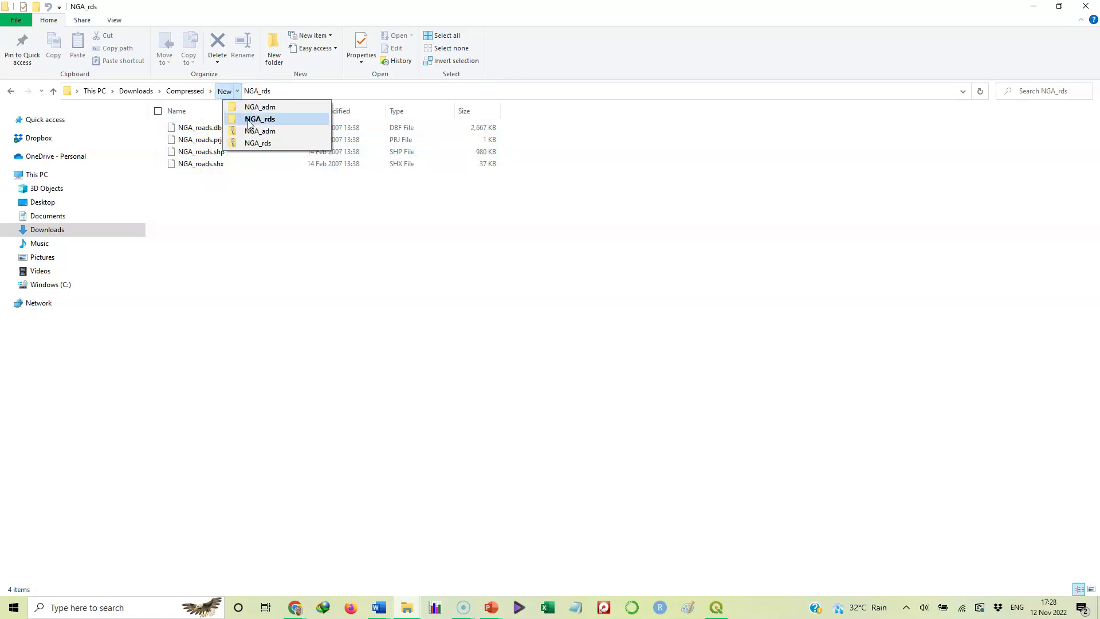
left_click(257, 106)
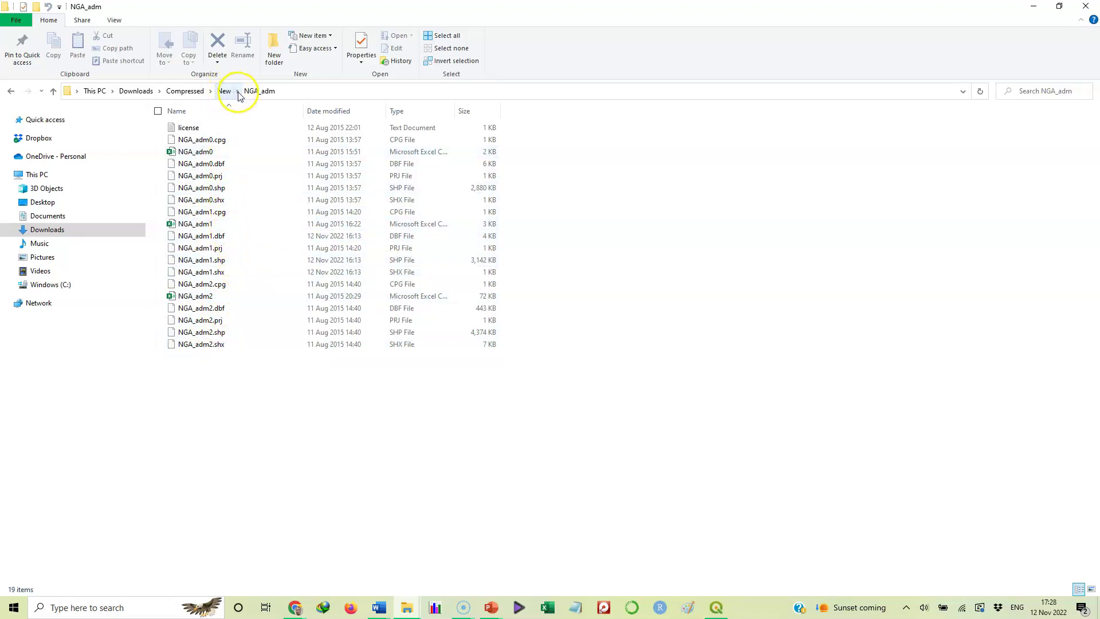
left_click(238, 92)
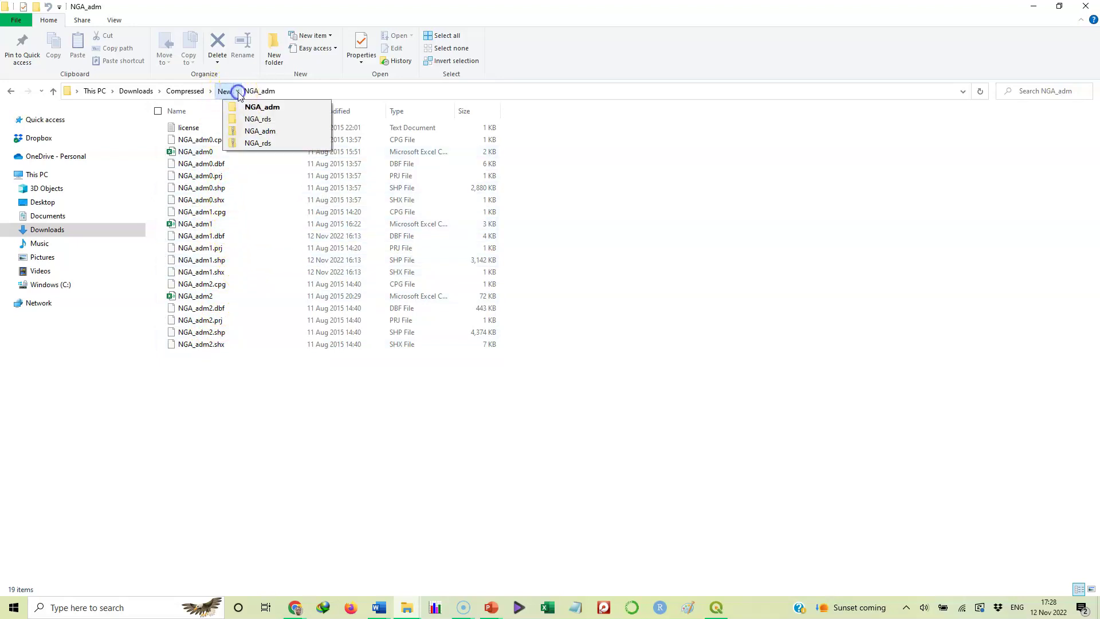
left_click(250, 119)
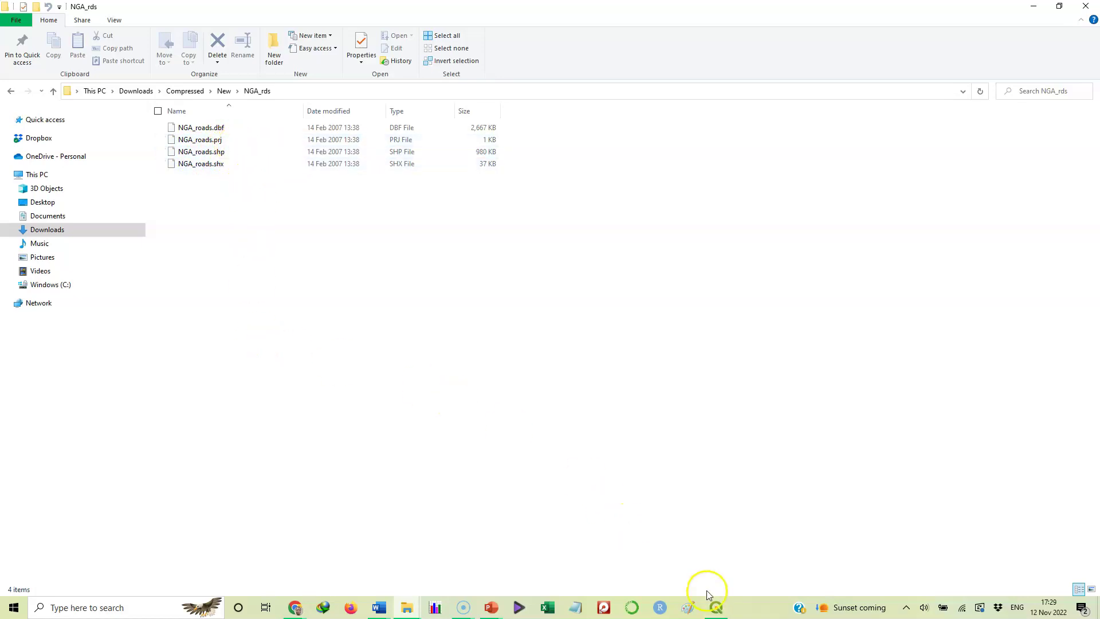
Step: Switch back to QGIS, start adding a vector layer from a file, and clear the prefilled dataset path
left_click(716, 608)
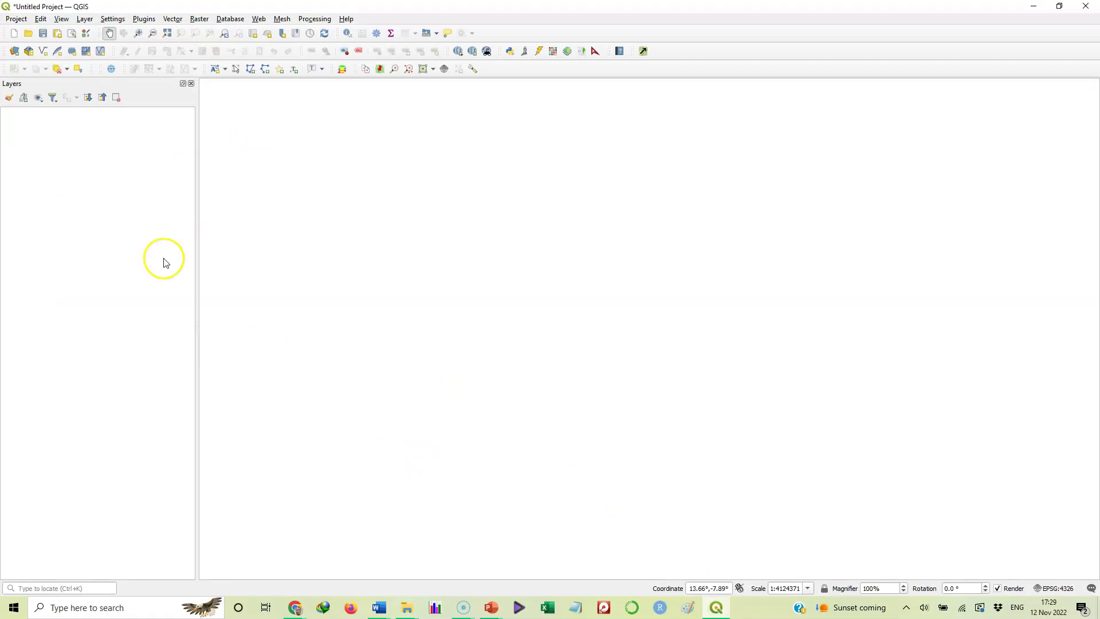
left_click(81, 19)
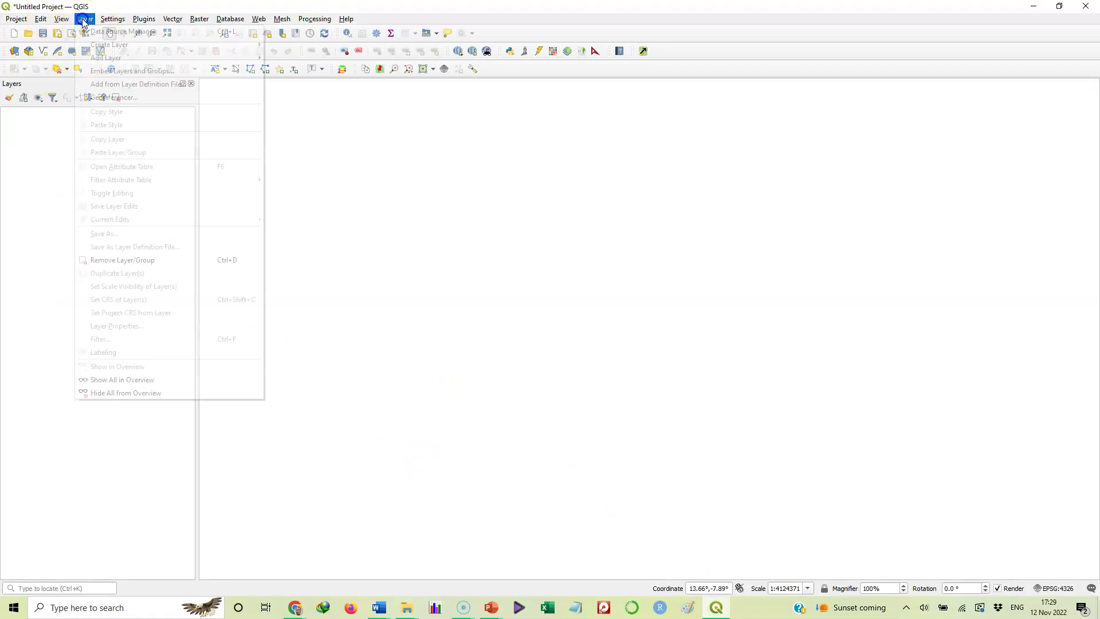
mouse_move(106, 59)
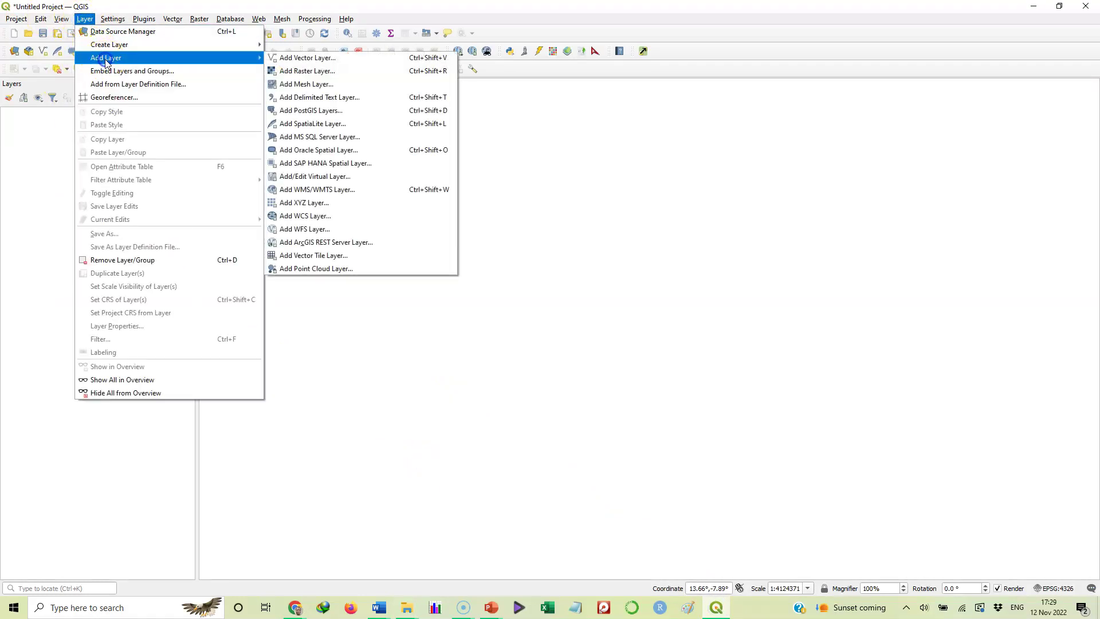
left_click(280, 60)
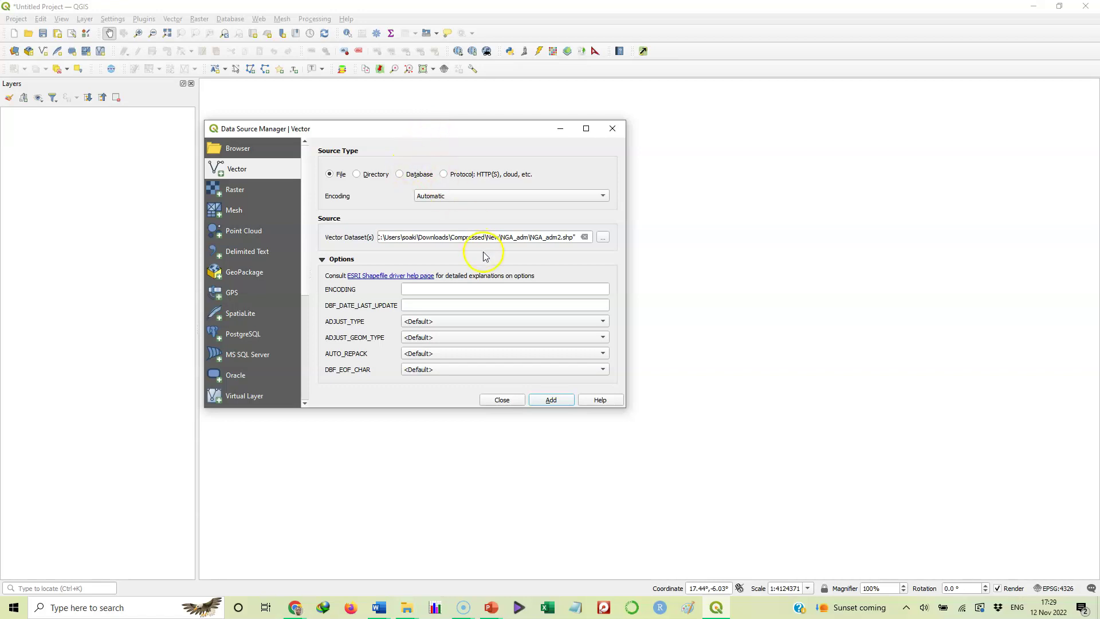
left_click(583, 237)
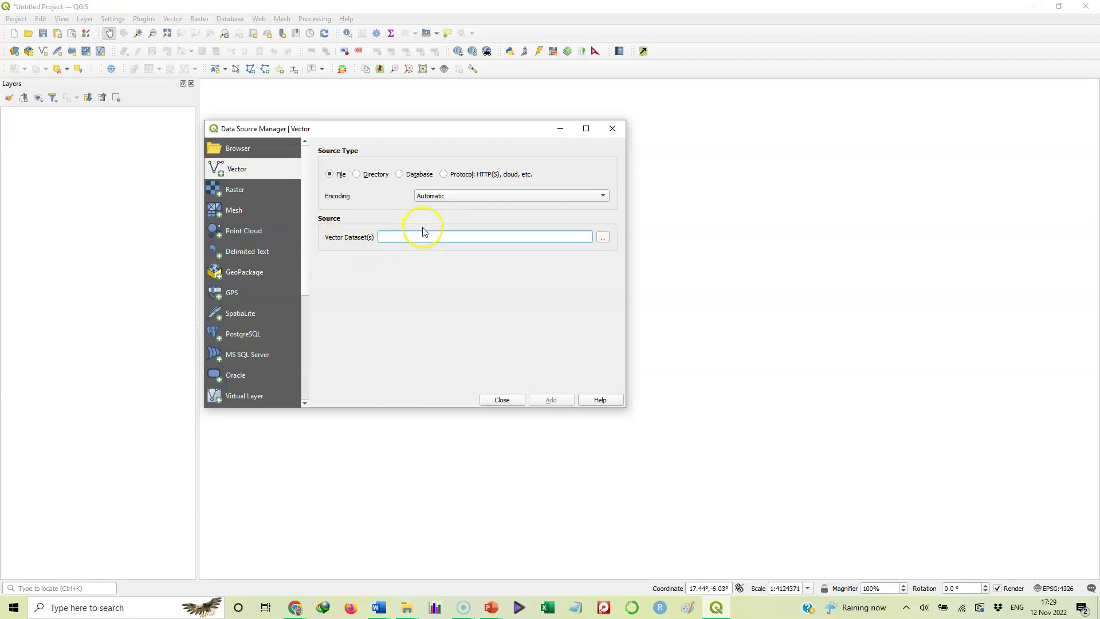
left_click(452, 237)
Step: Load NGA_adm0.shp, NGA_adm1.shp and NGA_adm2.shp from the NGA_adm folder into the project as vector layers
left_click(603, 239)
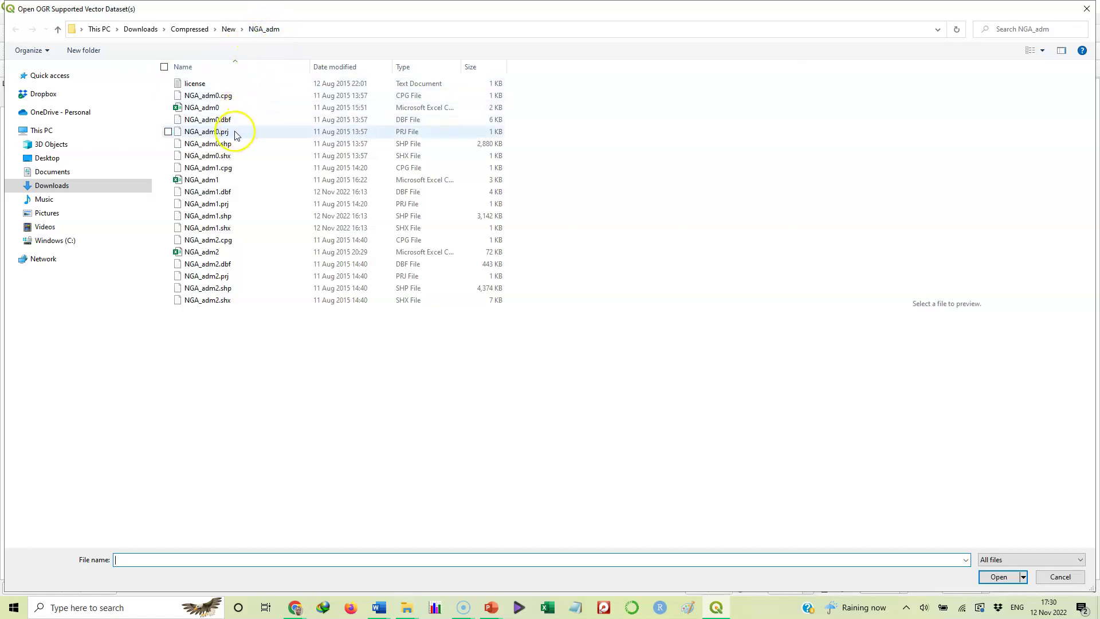
left_click(169, 144)
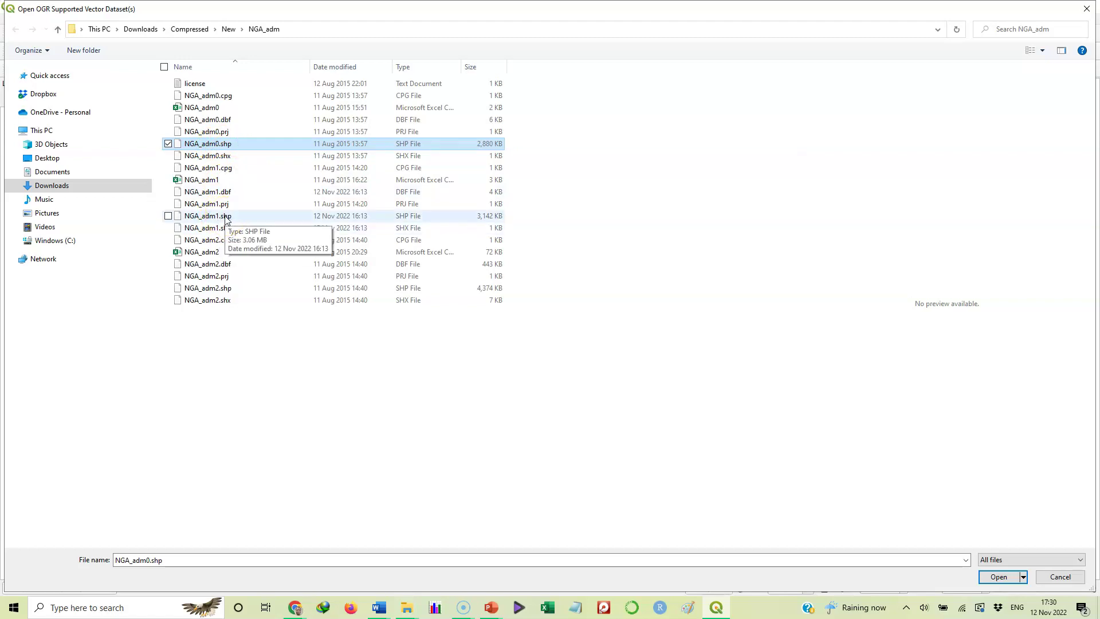
left_click(225, 218, "ctrl")
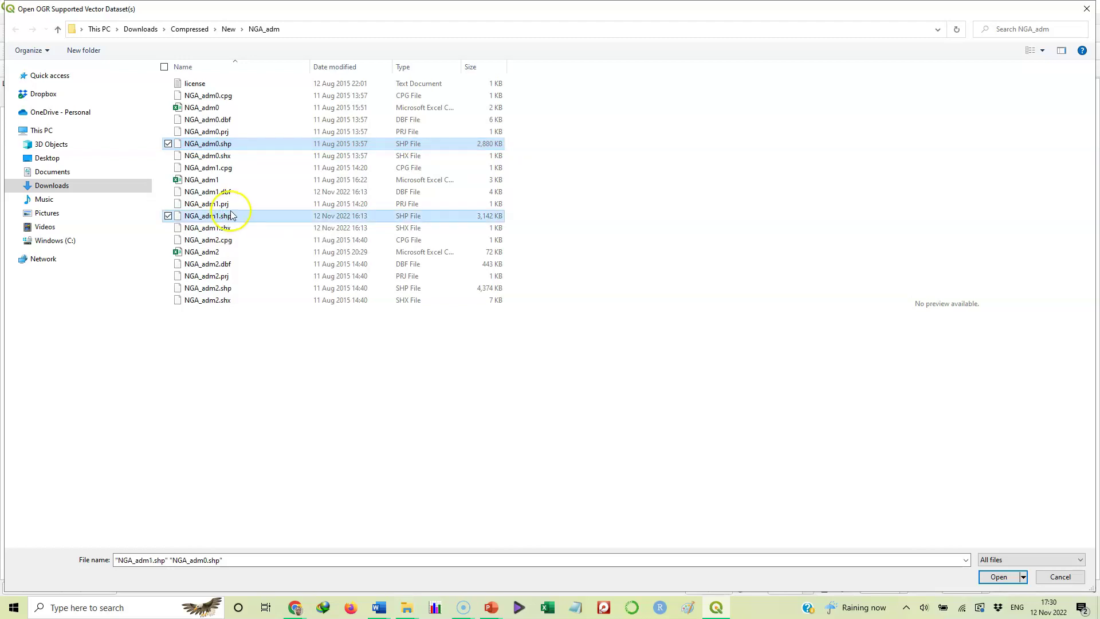
left_click(226, 292, "ctrl")
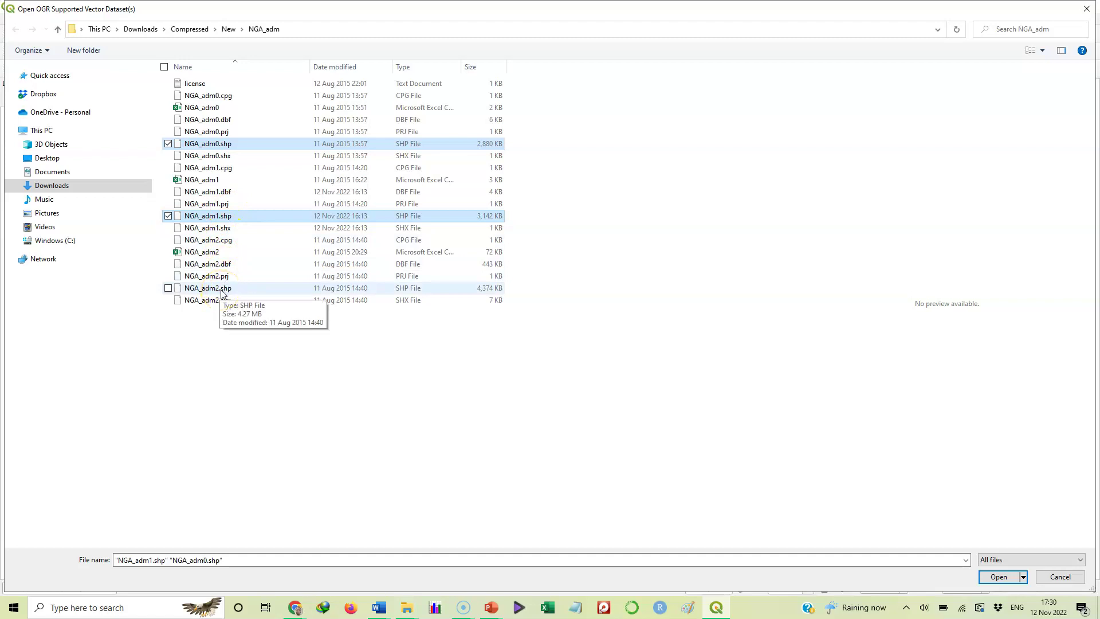
left_click(223, 293, "ctrl")
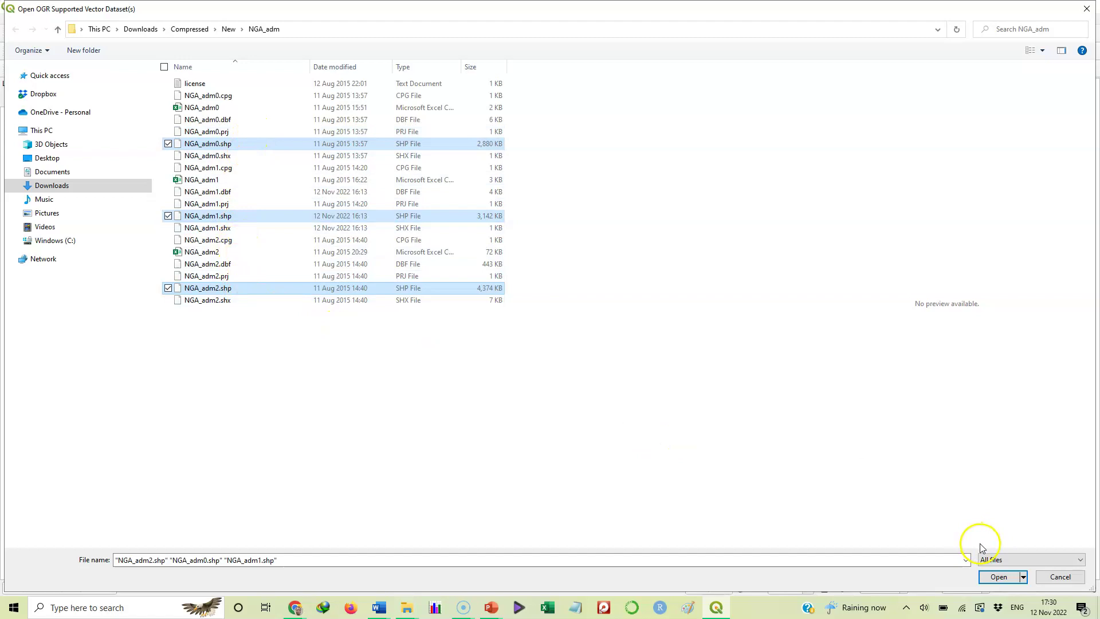
left_click(1000, 577)
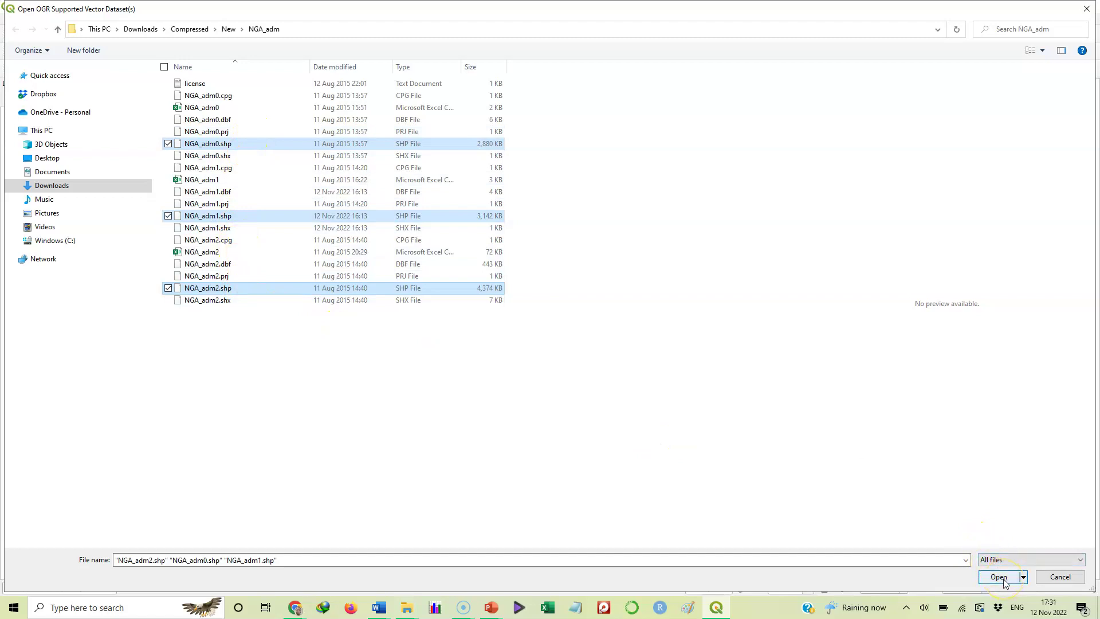
left_click(1000, 577)
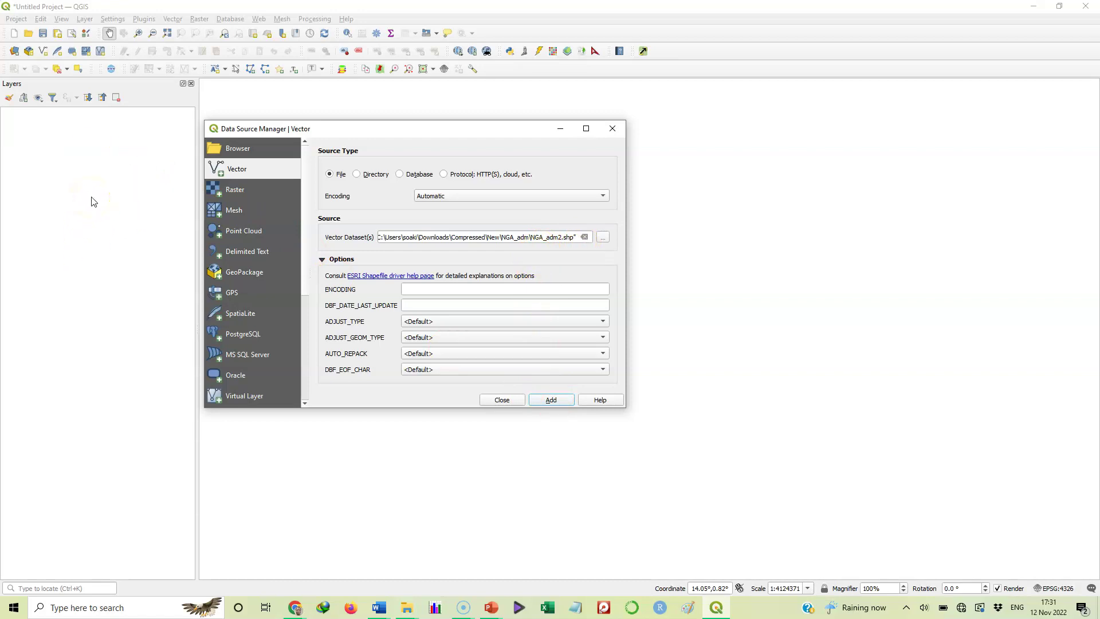
left_click(547, 401)
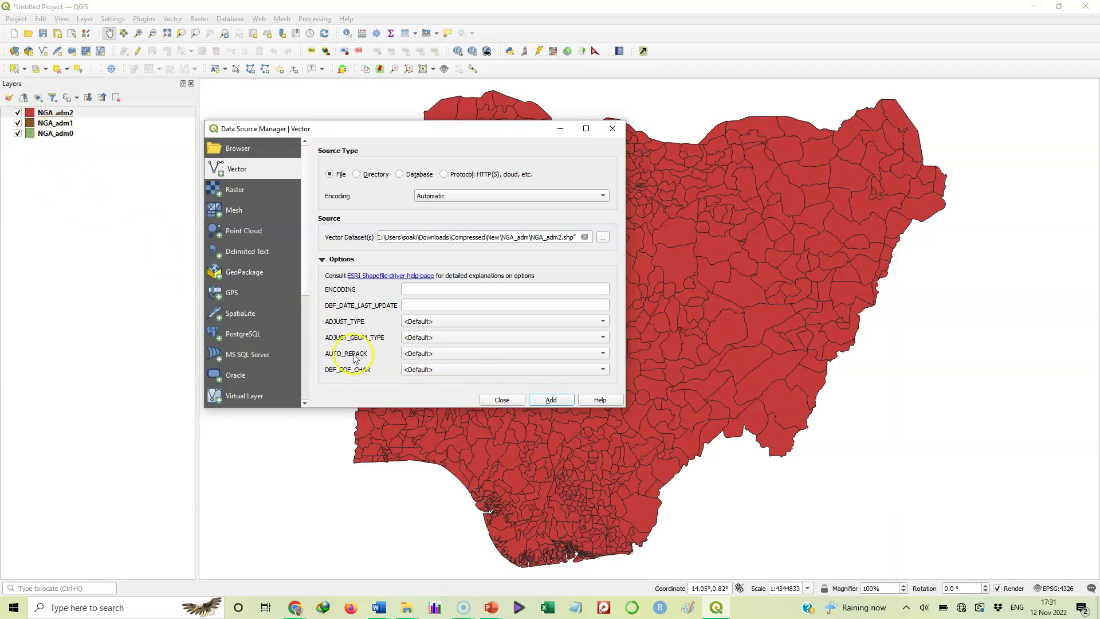
left_click(502, 400)
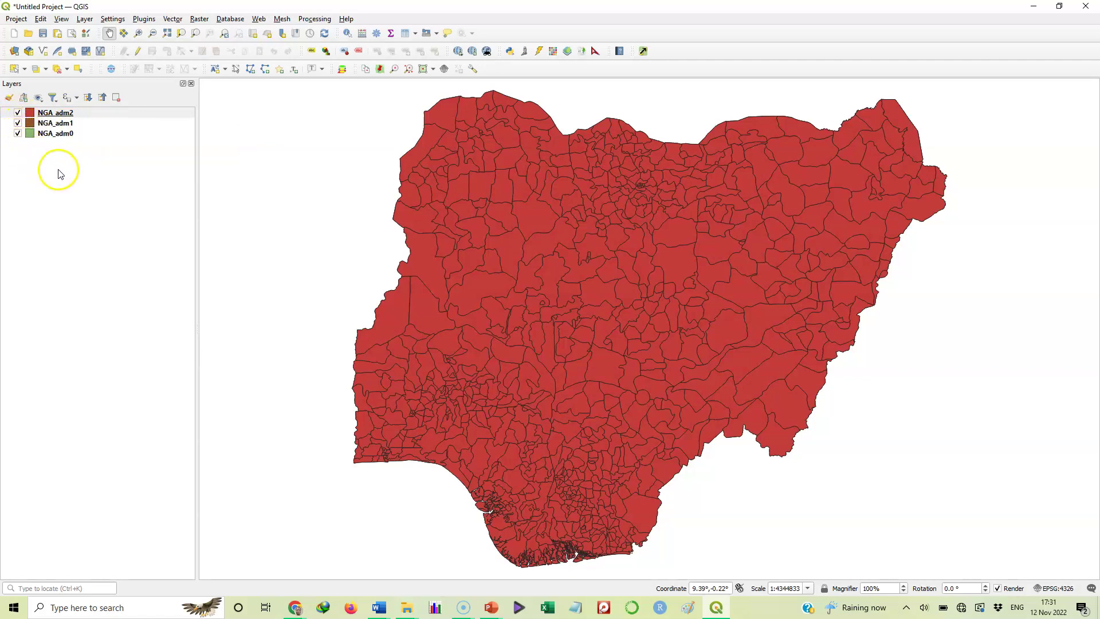
Step: Turn off the visibility of the NGA_adm0, NGA_adm1 and NGA_adm2 layers
left_click(17, 133)
left_click(18, 123)
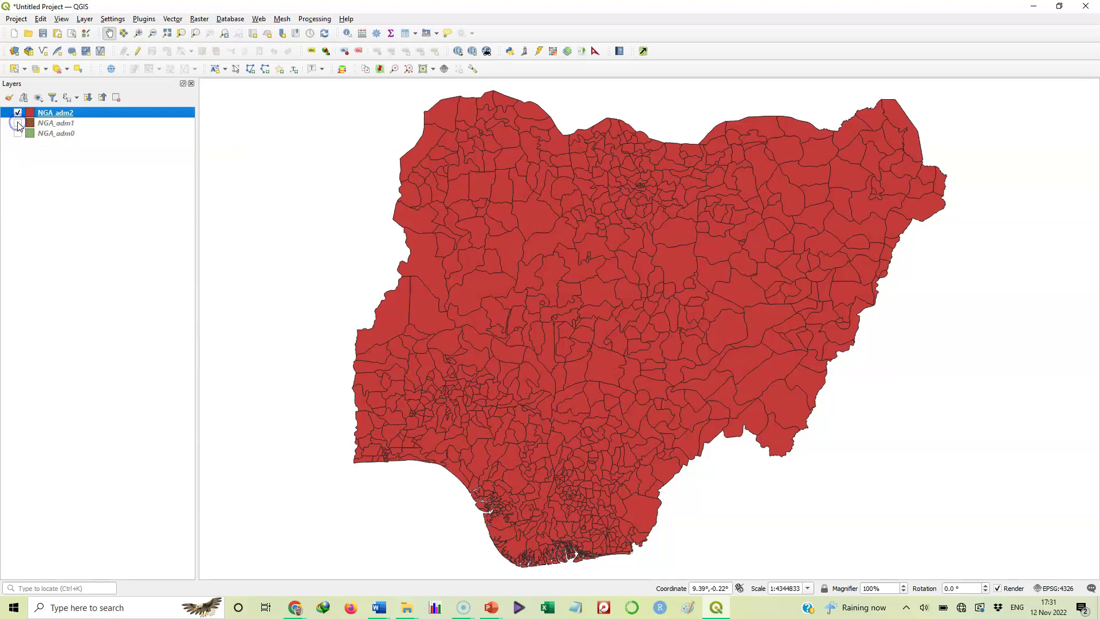
left_click(17, 113)
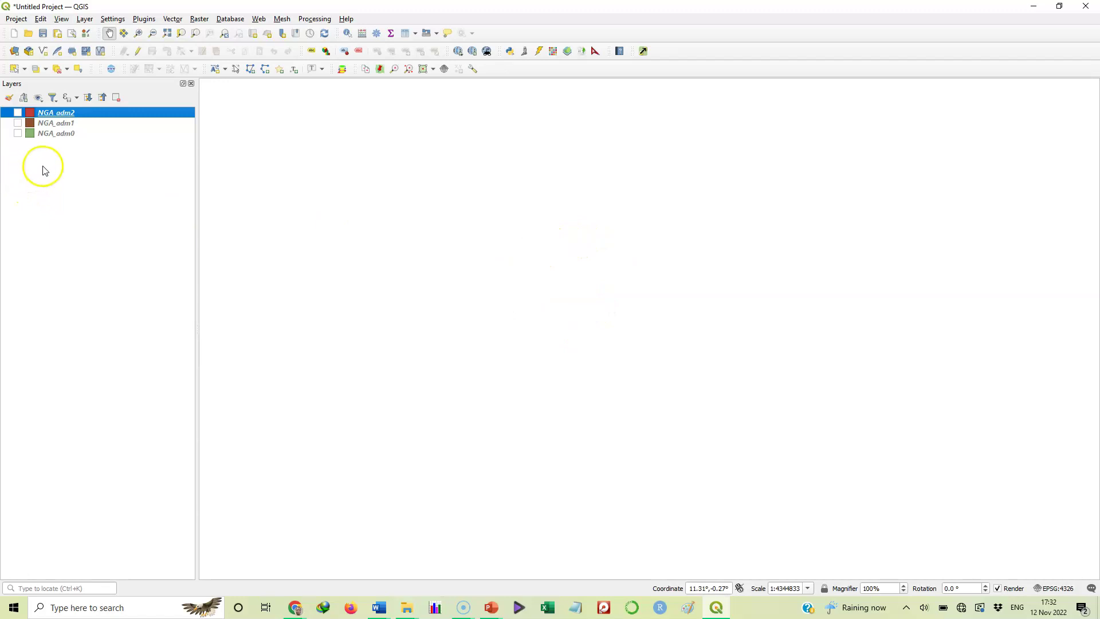
Step: Show only the NGA_adm0 layer to view the country outline, and hide it again
left_click(75, 135)
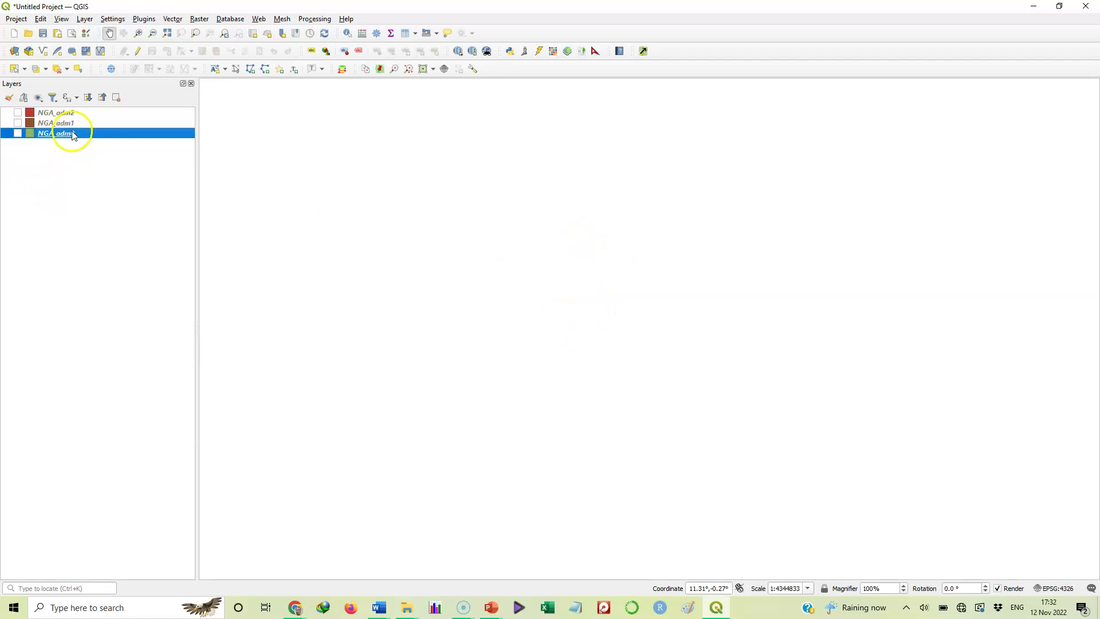
left_click(17, 134)
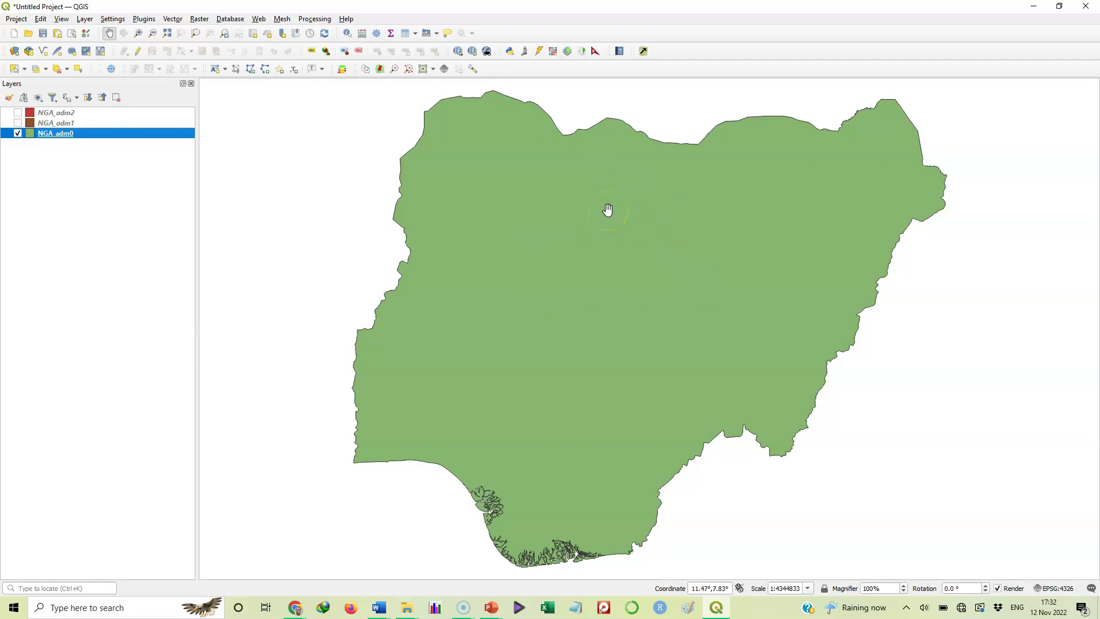
left_click(18, 134)
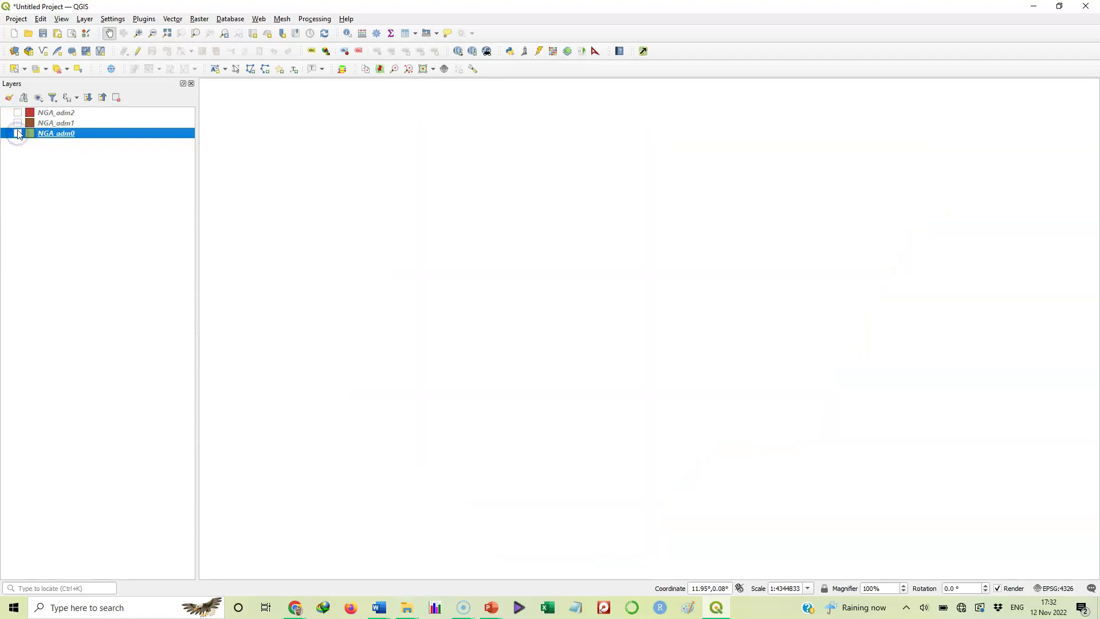
Step: Show only the NGA_adm1 layer to view the state boundaries, and hide it again
left_click(50, 124)
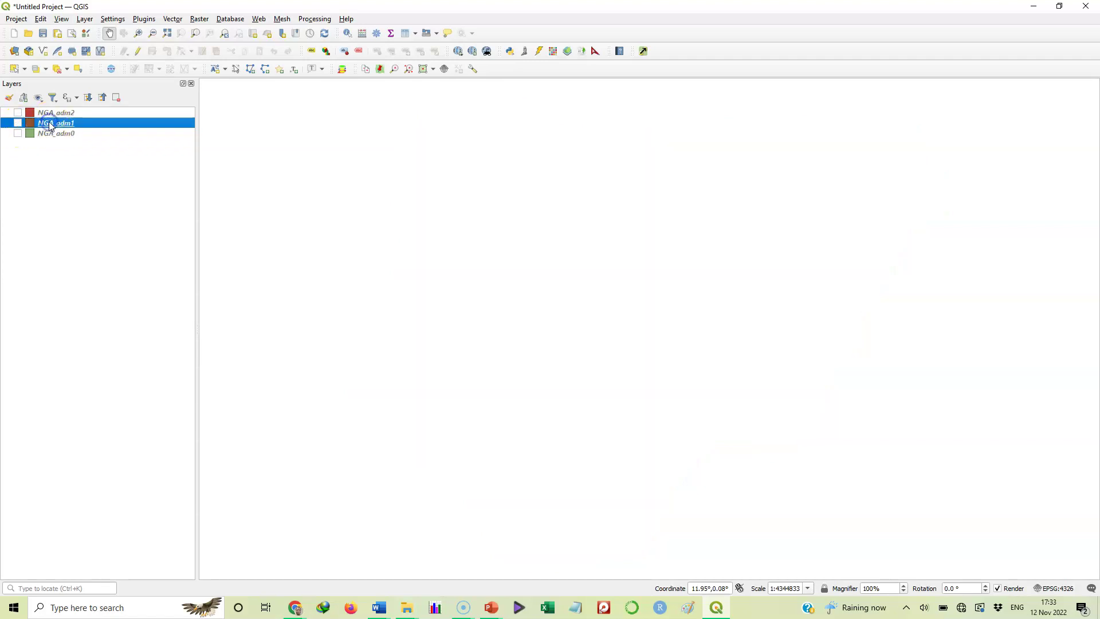
left_click(18, 123)
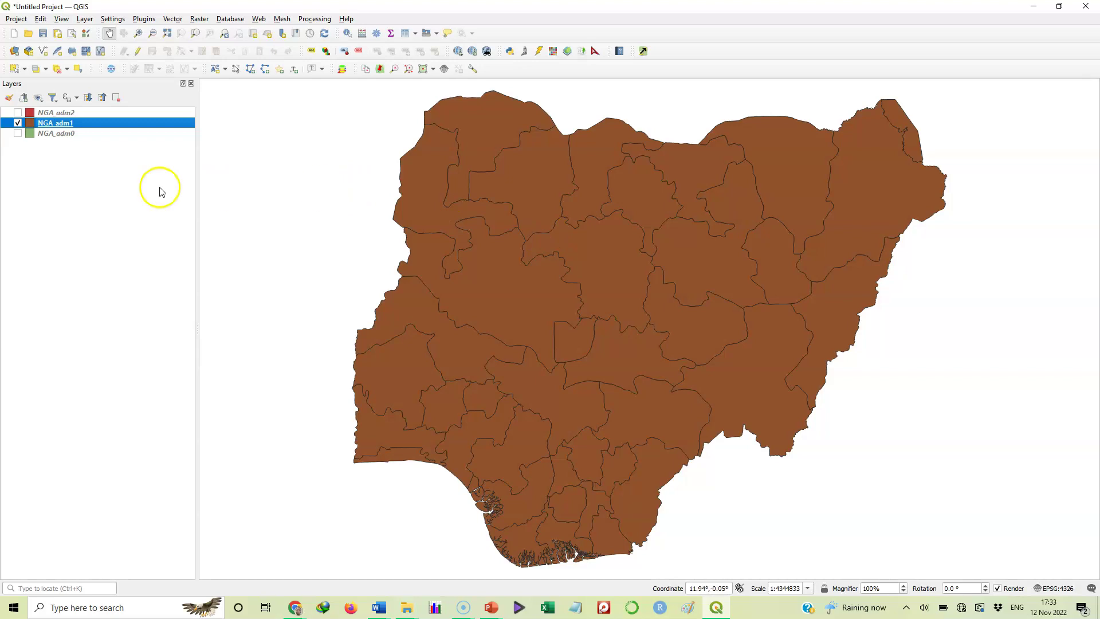
left_click(18, 123)
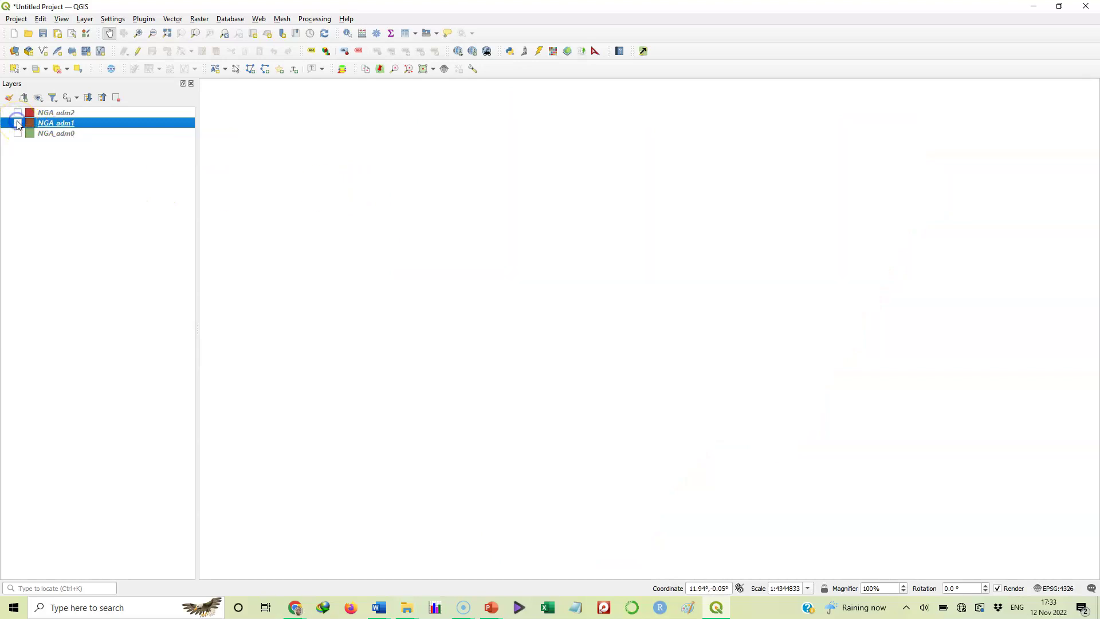
Step: View the NGA_adm2 layer alone on the map, and switch the display to the NGA_adm1 layer
left_click(59, 114)
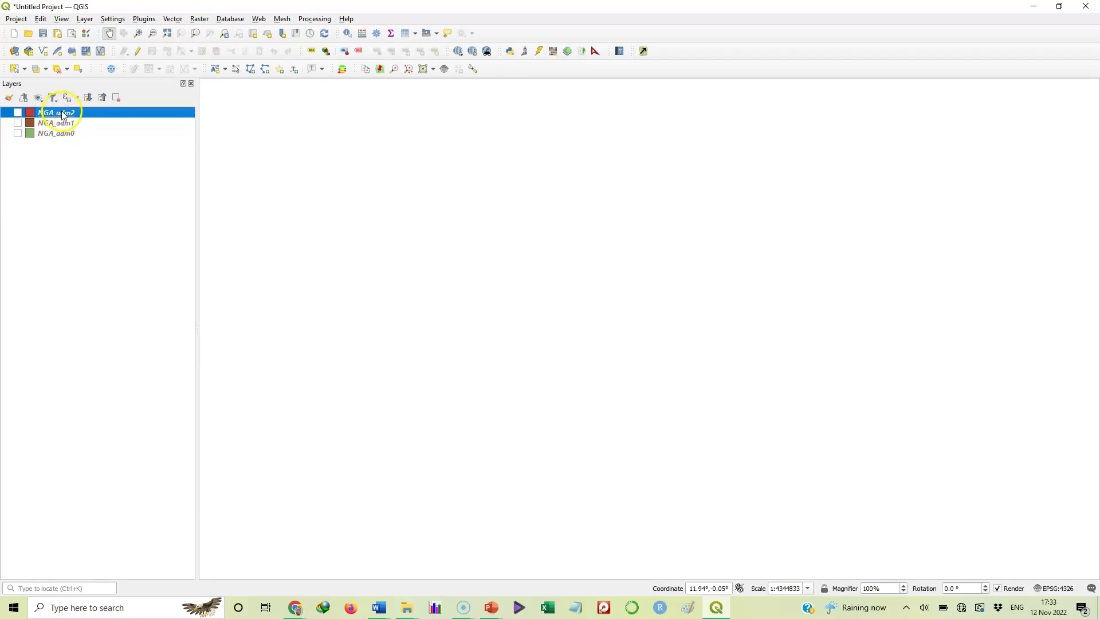
left_click(17, 113)
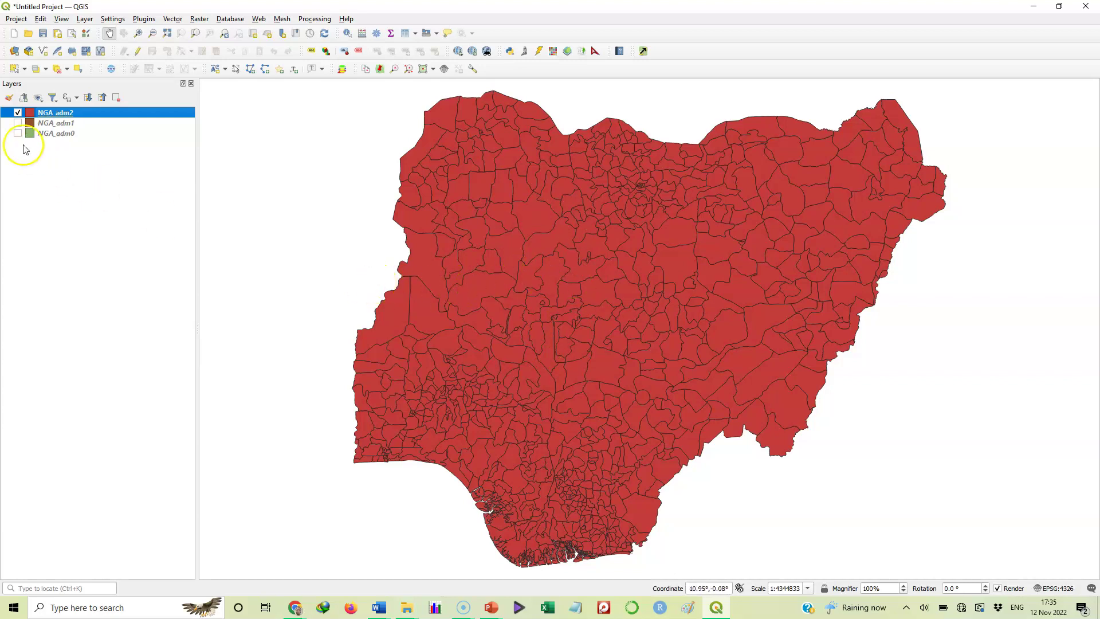
left_click(18, 113)
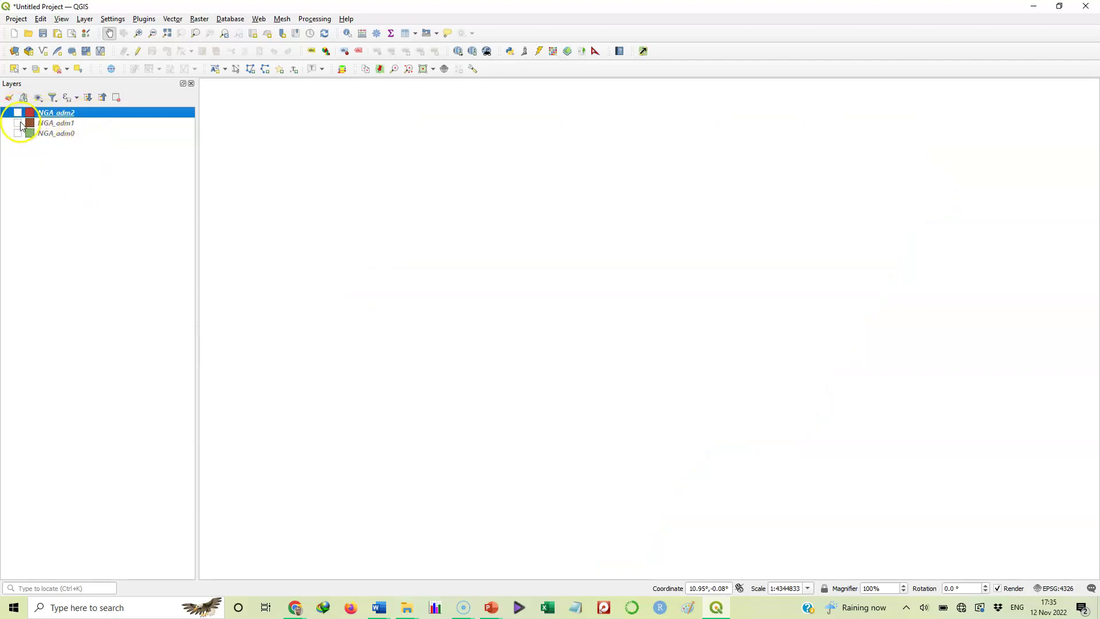
left_click(18, 122)
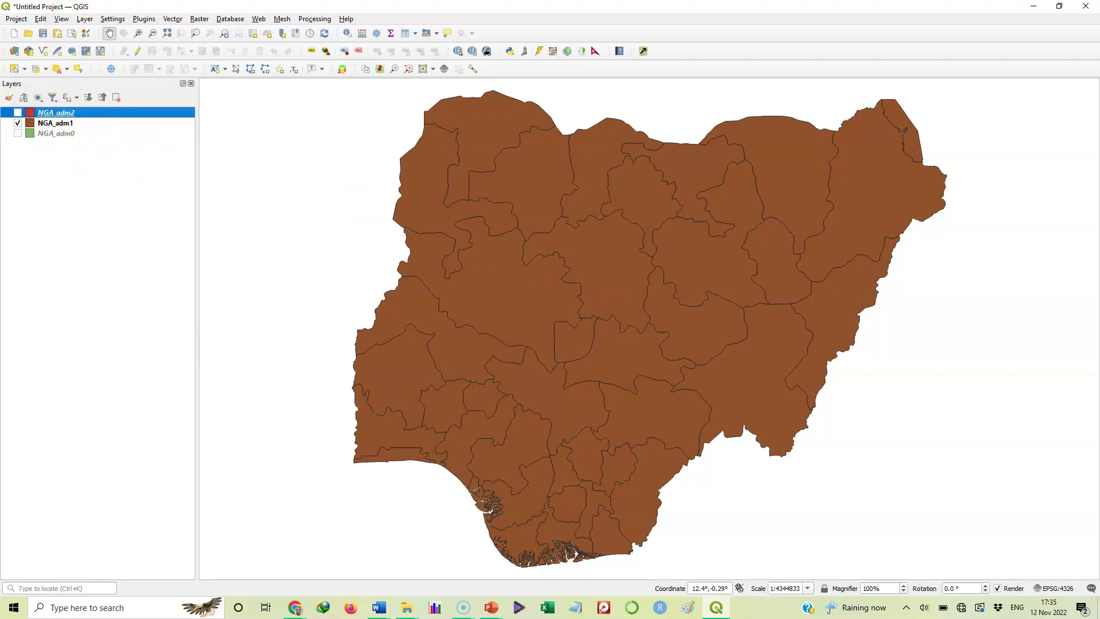
Step: Load NGA_roads.shp from the NGA_rds folder into the project as a vector layer
left_click(84, 19)
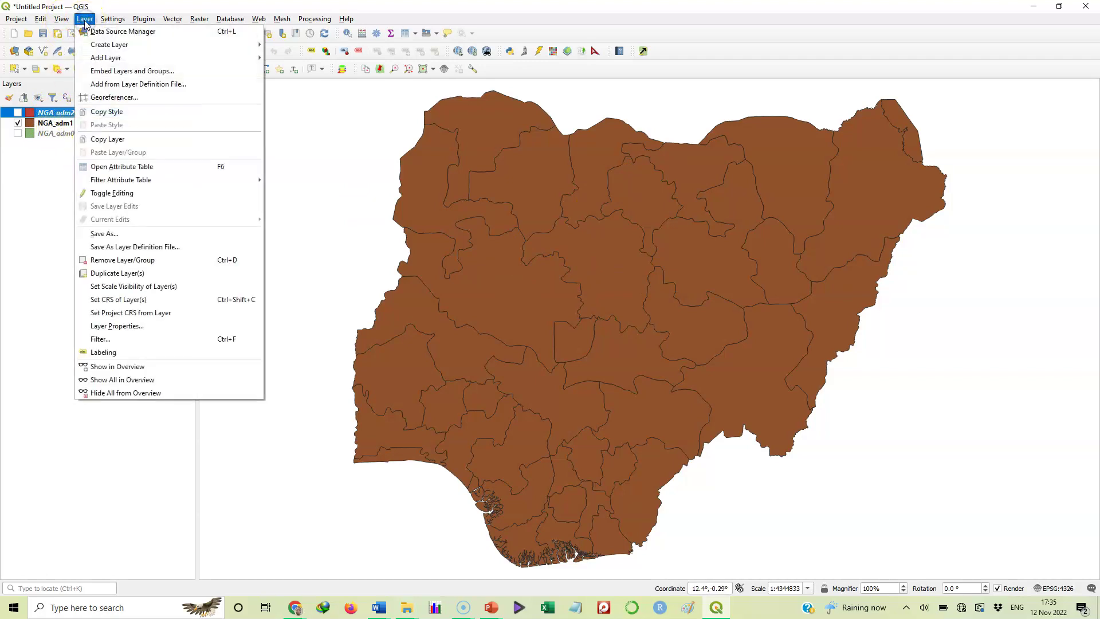
mouse_move(133, 58)
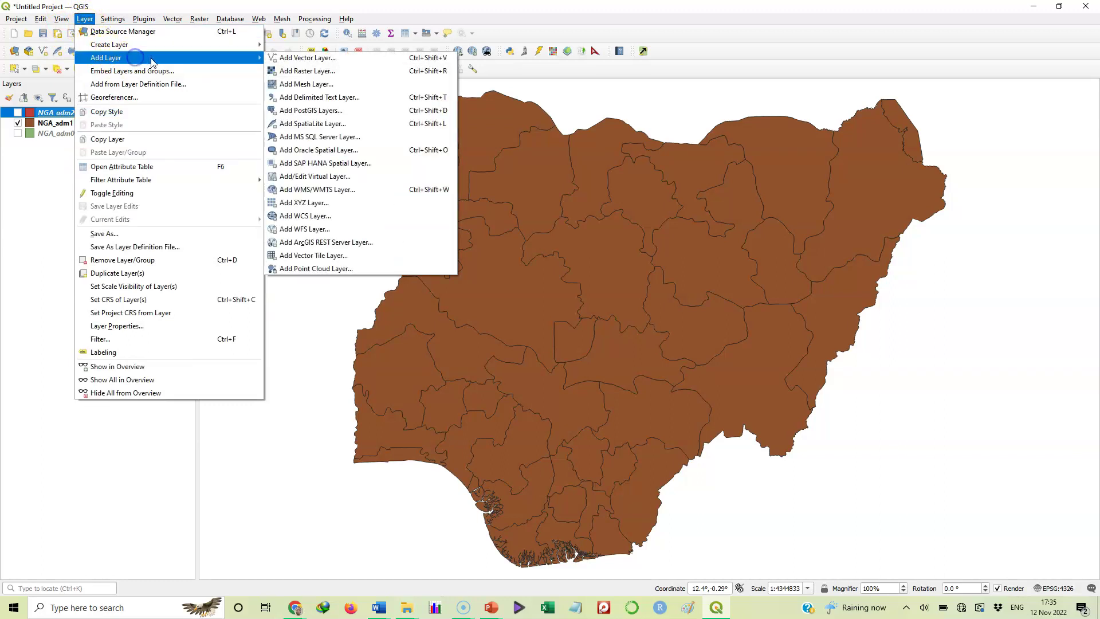
left_click(290, 58)
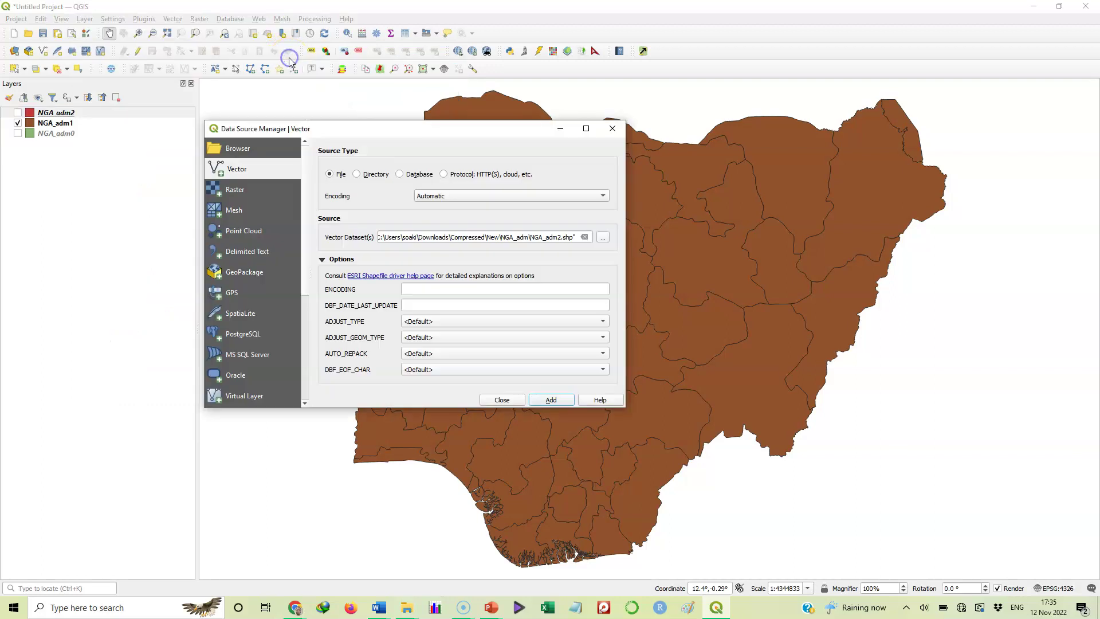
left_click(604, 238)
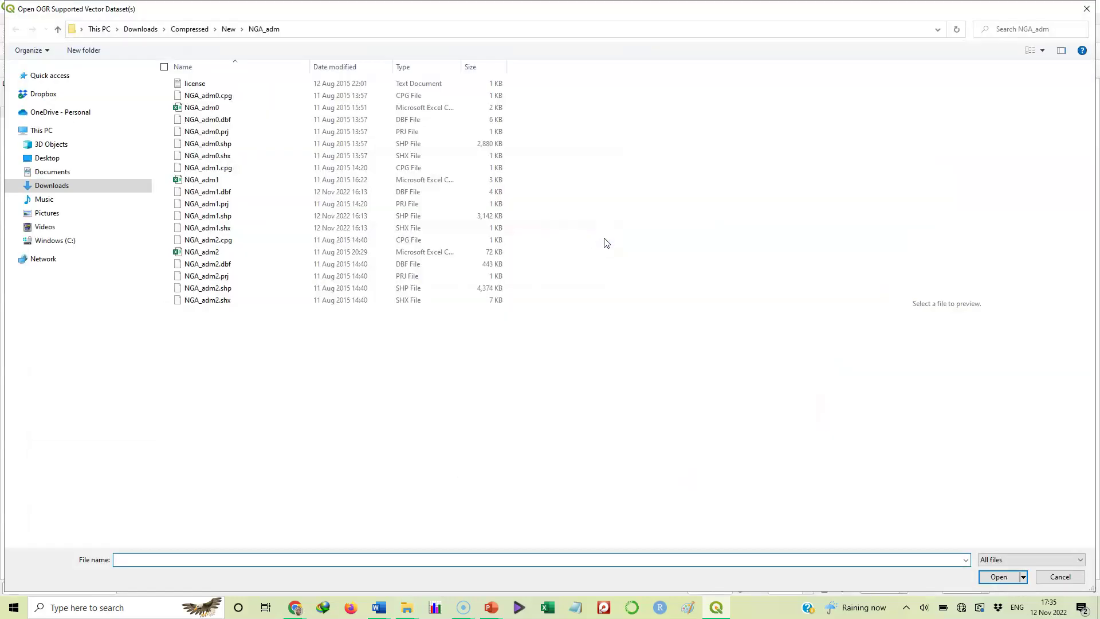
left_click(241, 32)
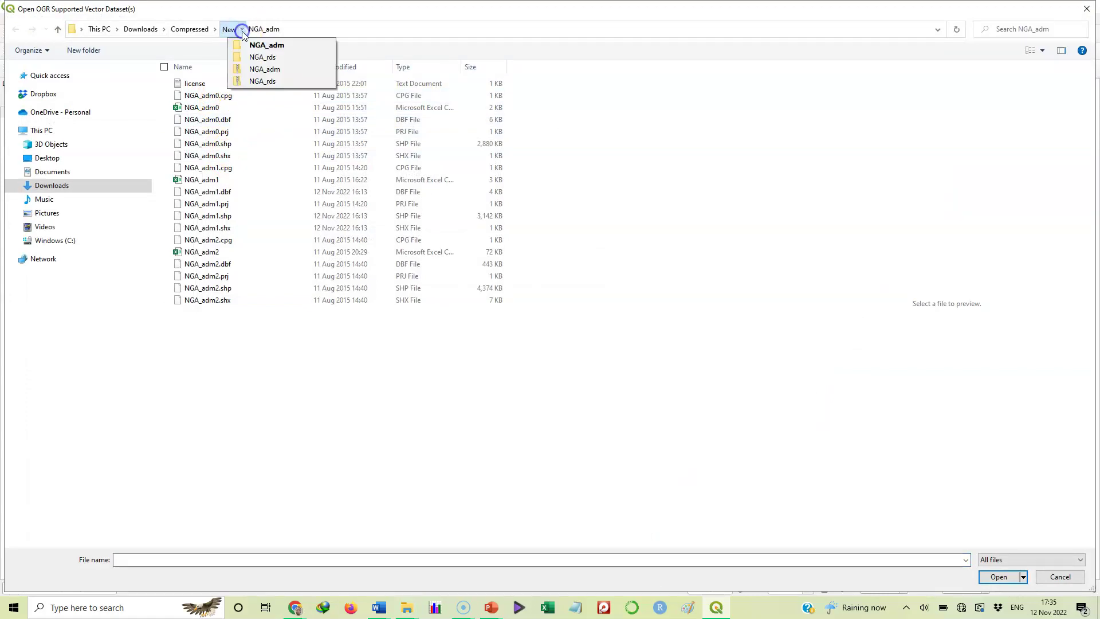
left_click(258, 58)
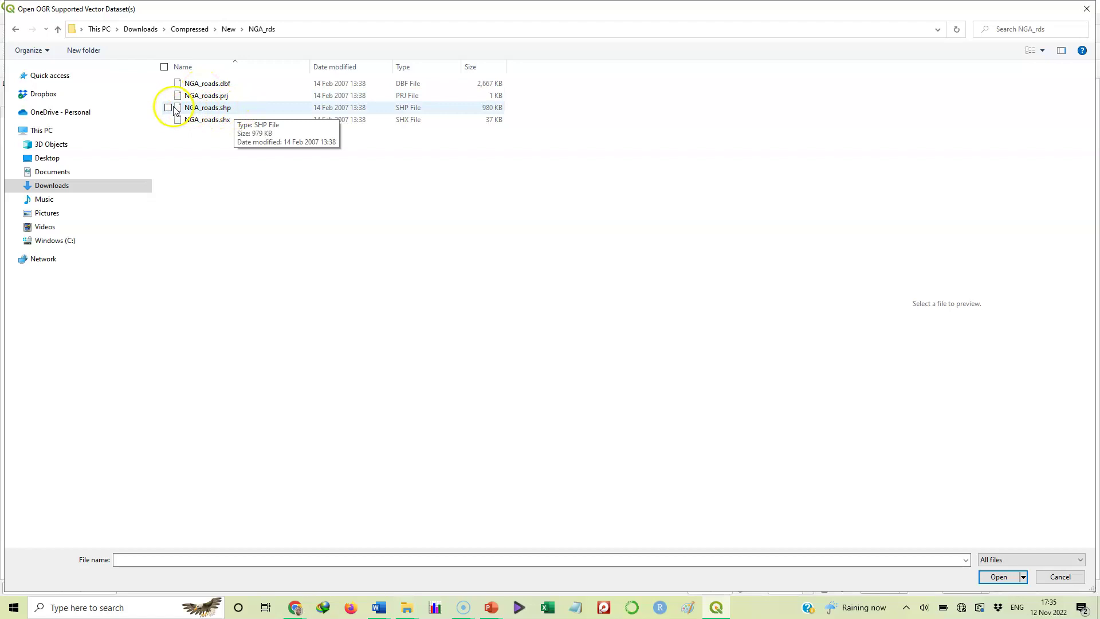
left_click(202, 108)
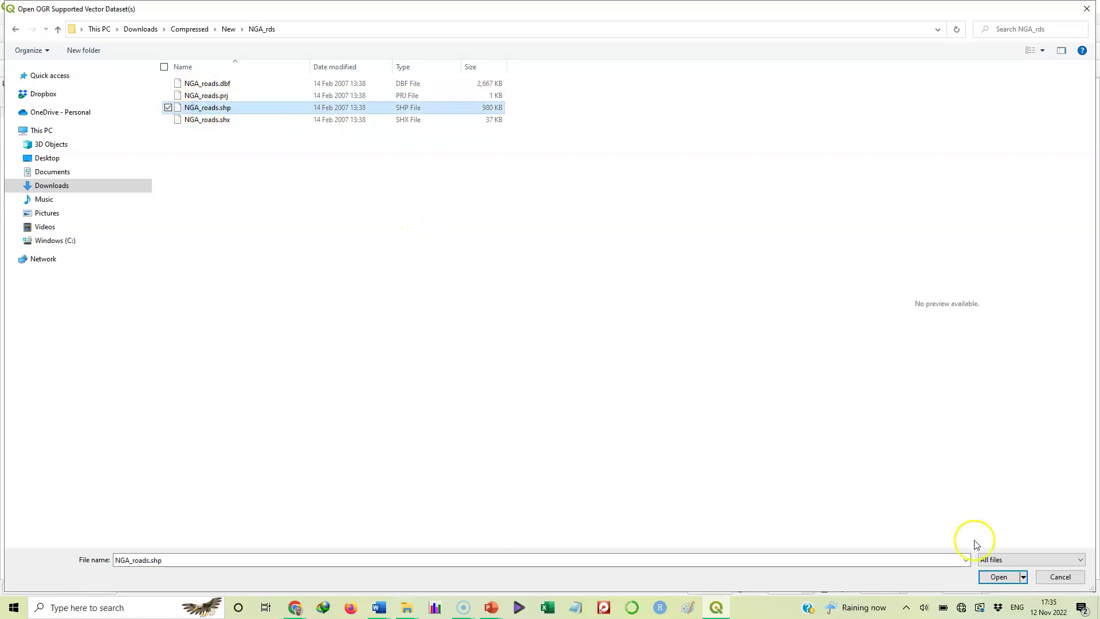
left_click(998, 576)
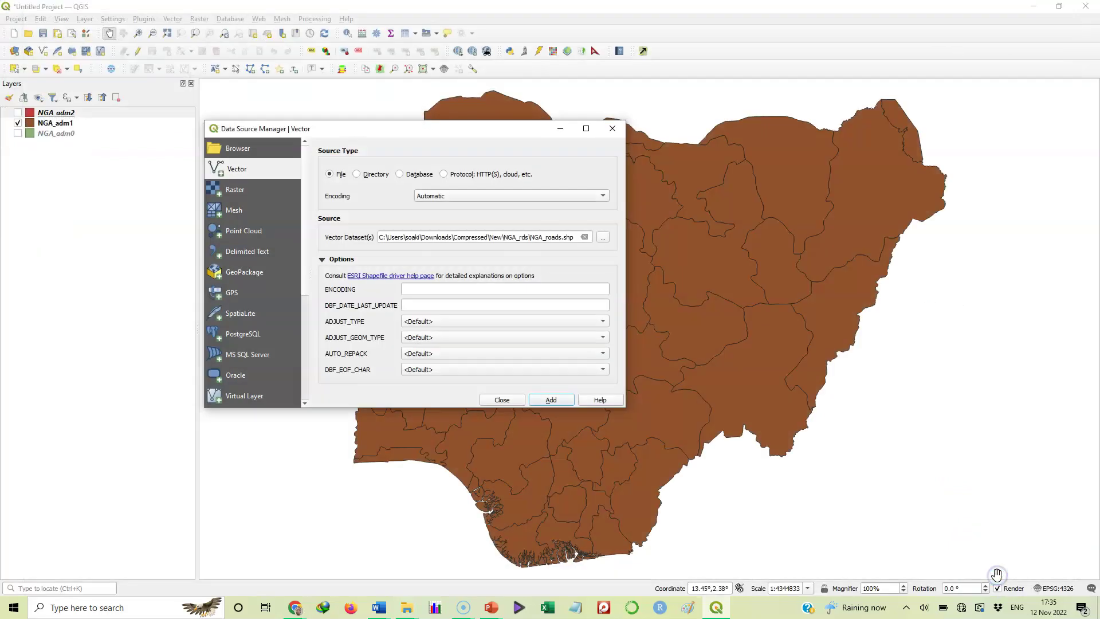
left_click(551, 400)
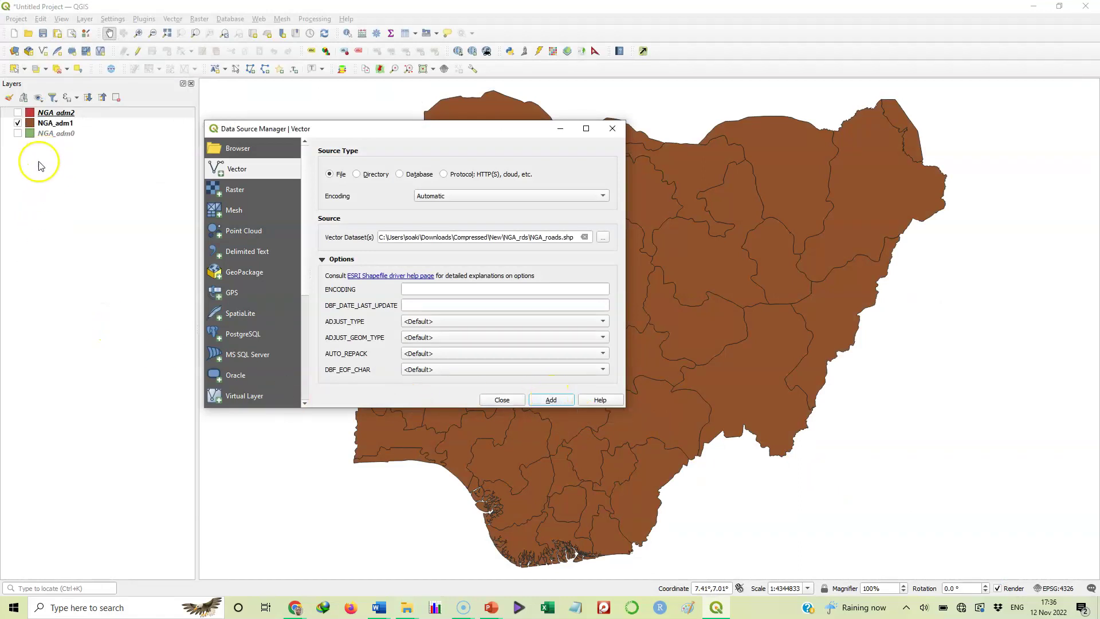
left_click(551, 400)
left_click(501, 400)
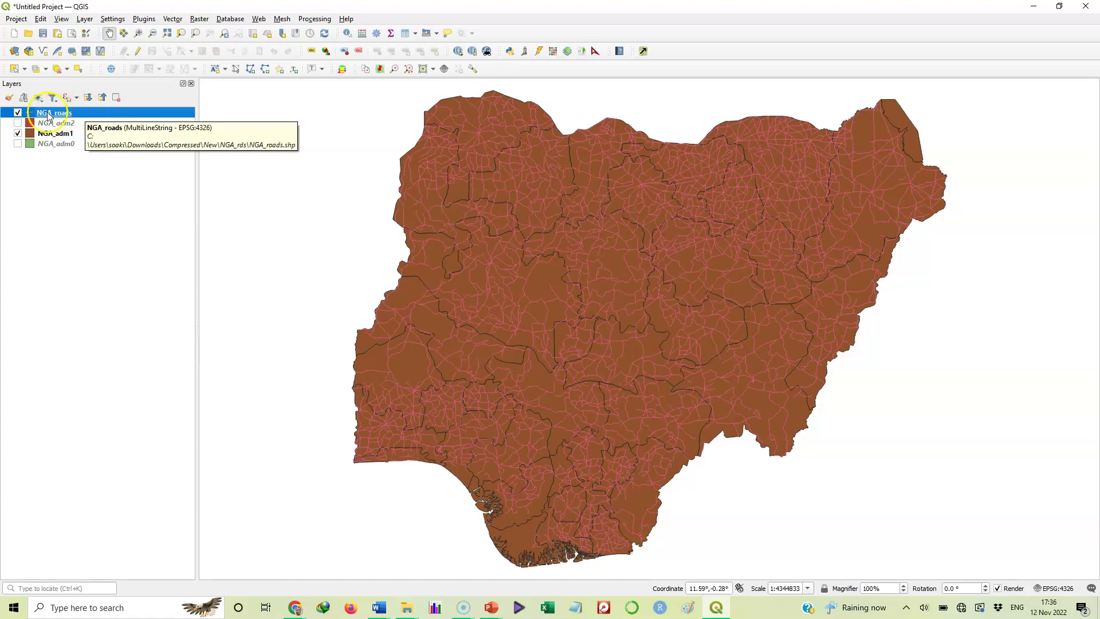
Step: Move the NGA_roads layer beneath all the boundary layers and hide NGA_adm1 to view the roads alone
left_click(90, 116)
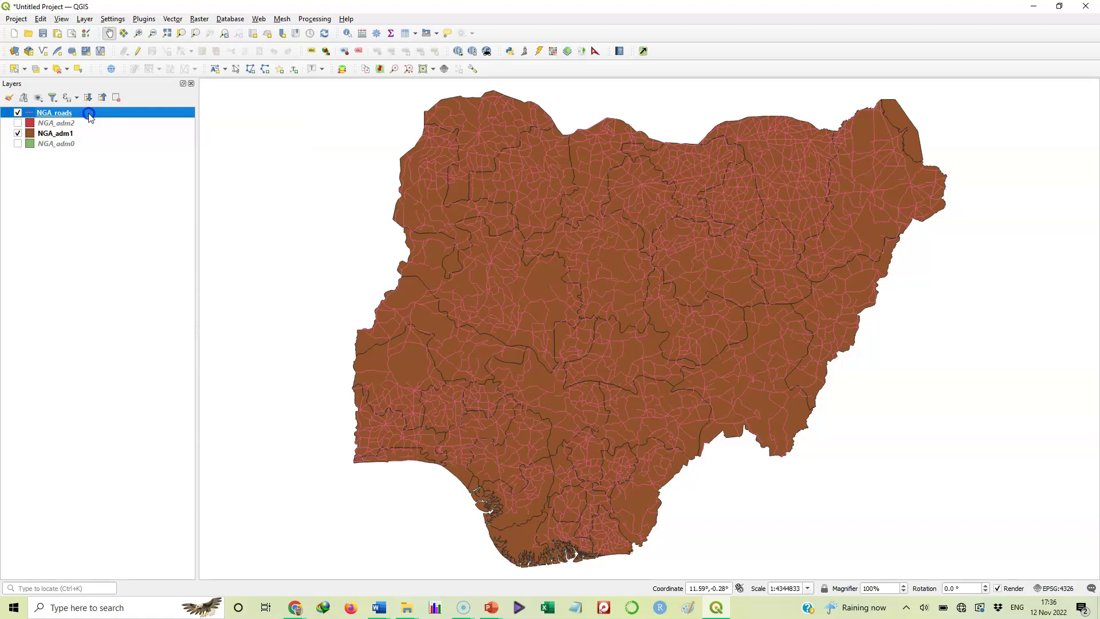
left_click_drag(90, 117, 90, 164)
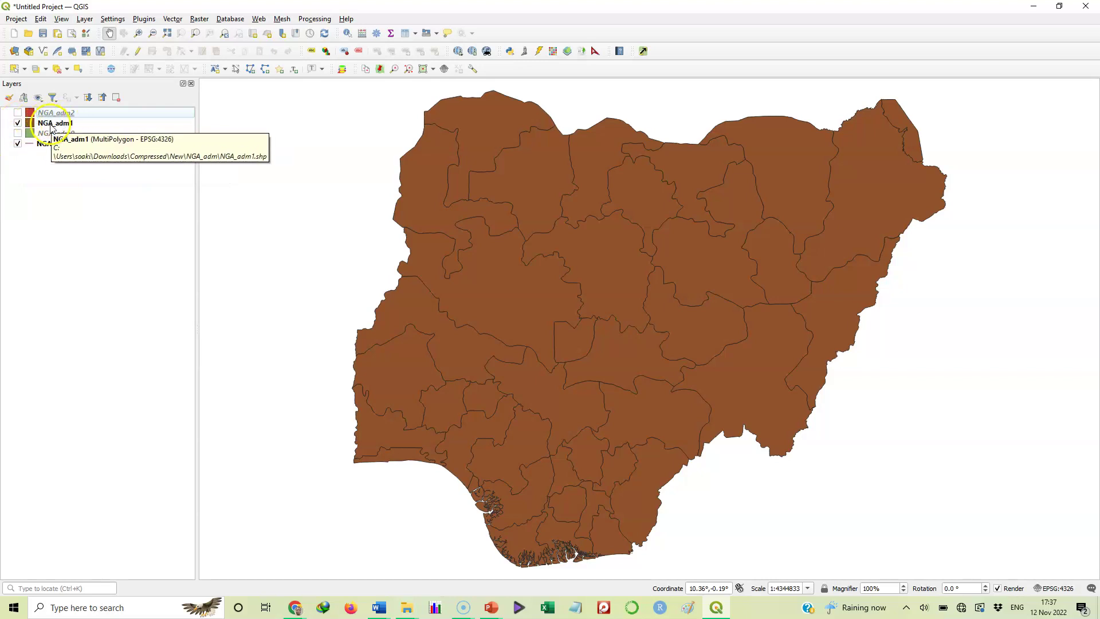
left_click(17, 122)
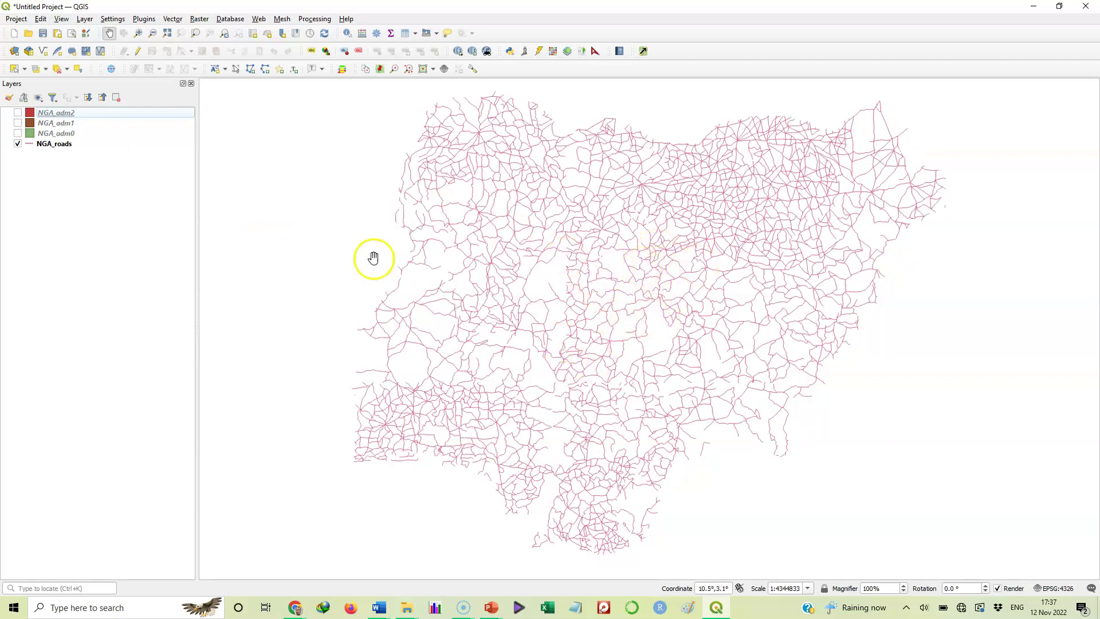
Step: Show the NGA_adm1 layer again and move the NGA_roads layer above all the boundary layers
left_click(18, 123)
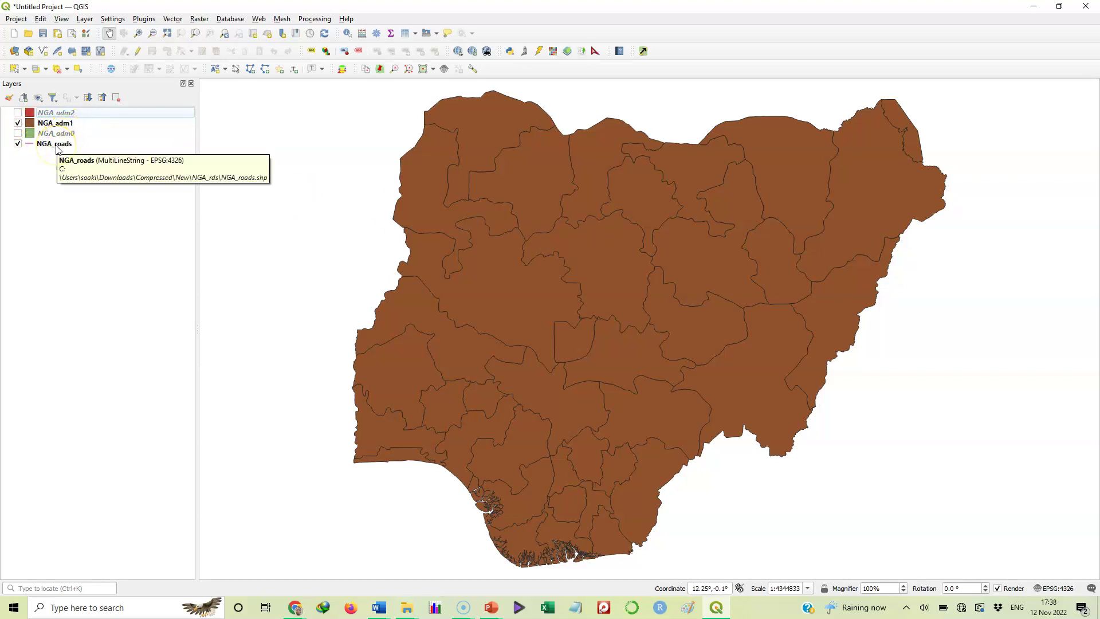
left_click_drag(57, 148, 50, 113)
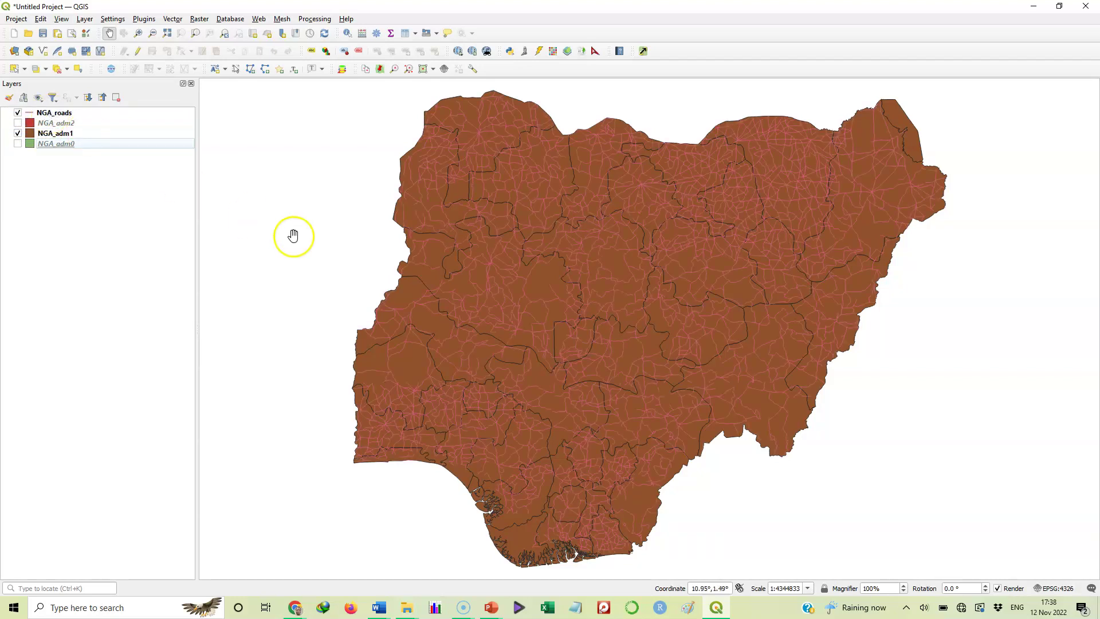